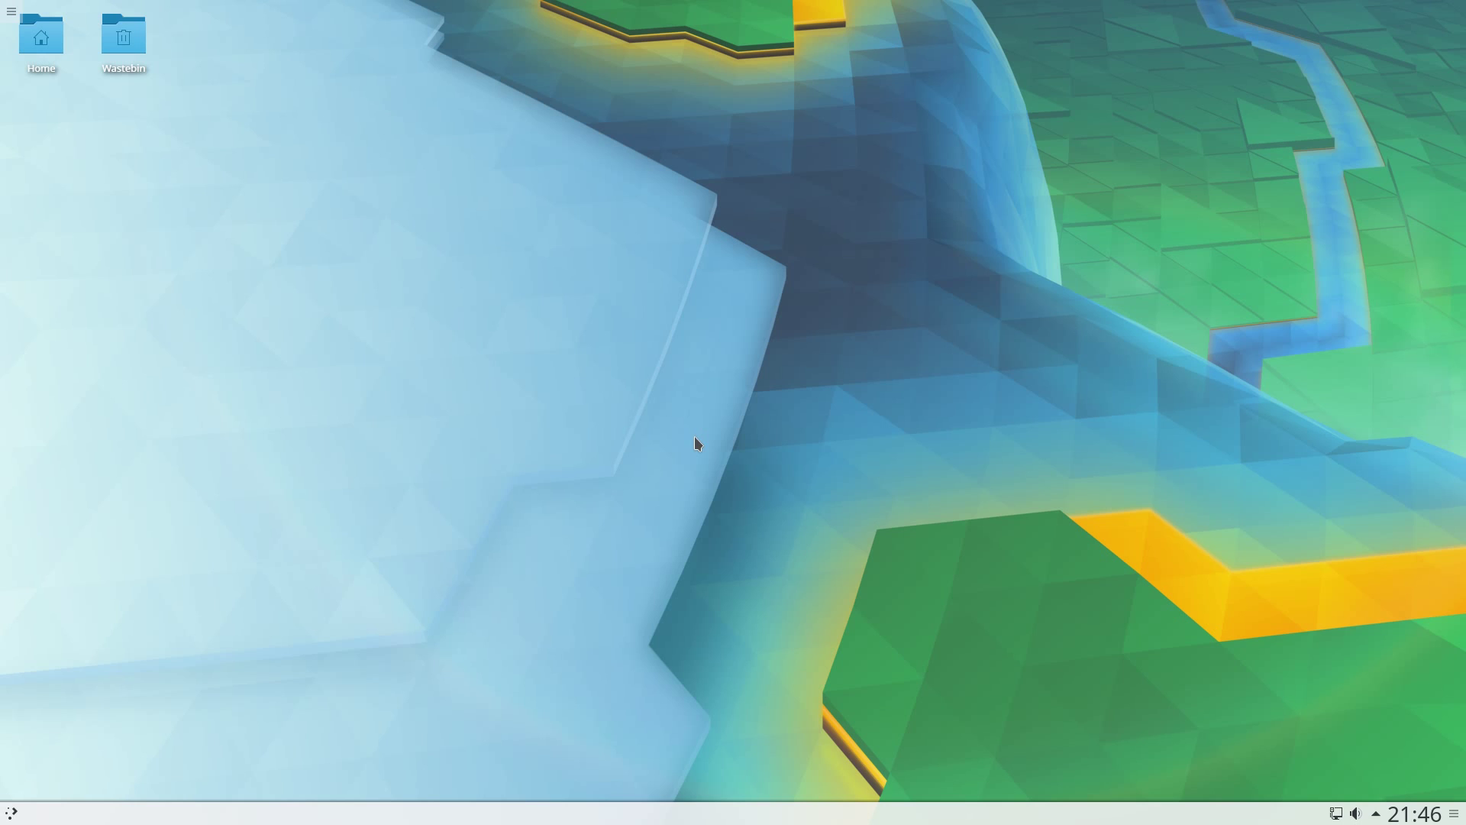
- Browse the launcher's Settings, System, Multimedia, Office and Graphics categories, then close the launcher
click(14, 816)
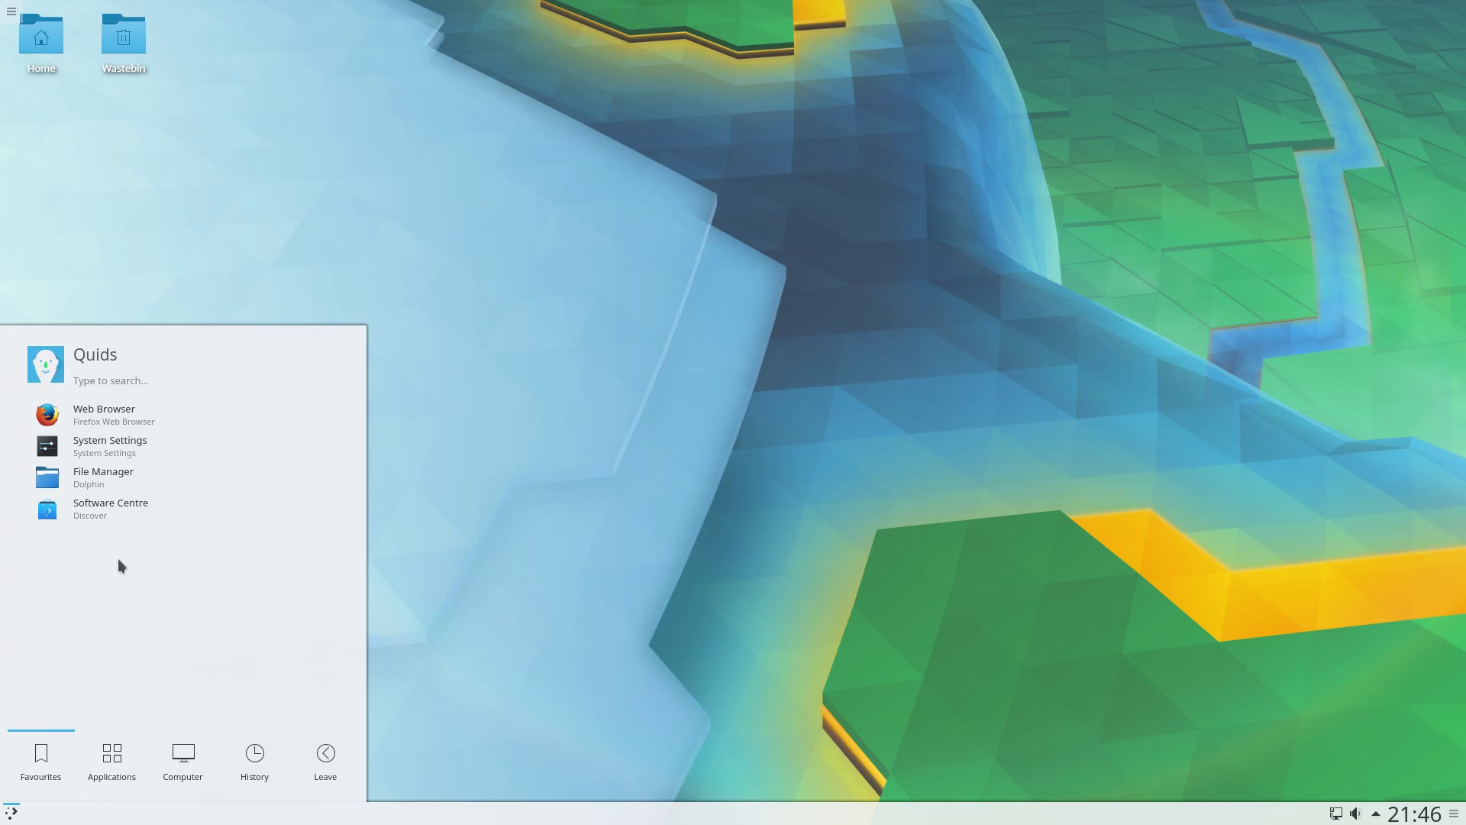
click(111, 771)
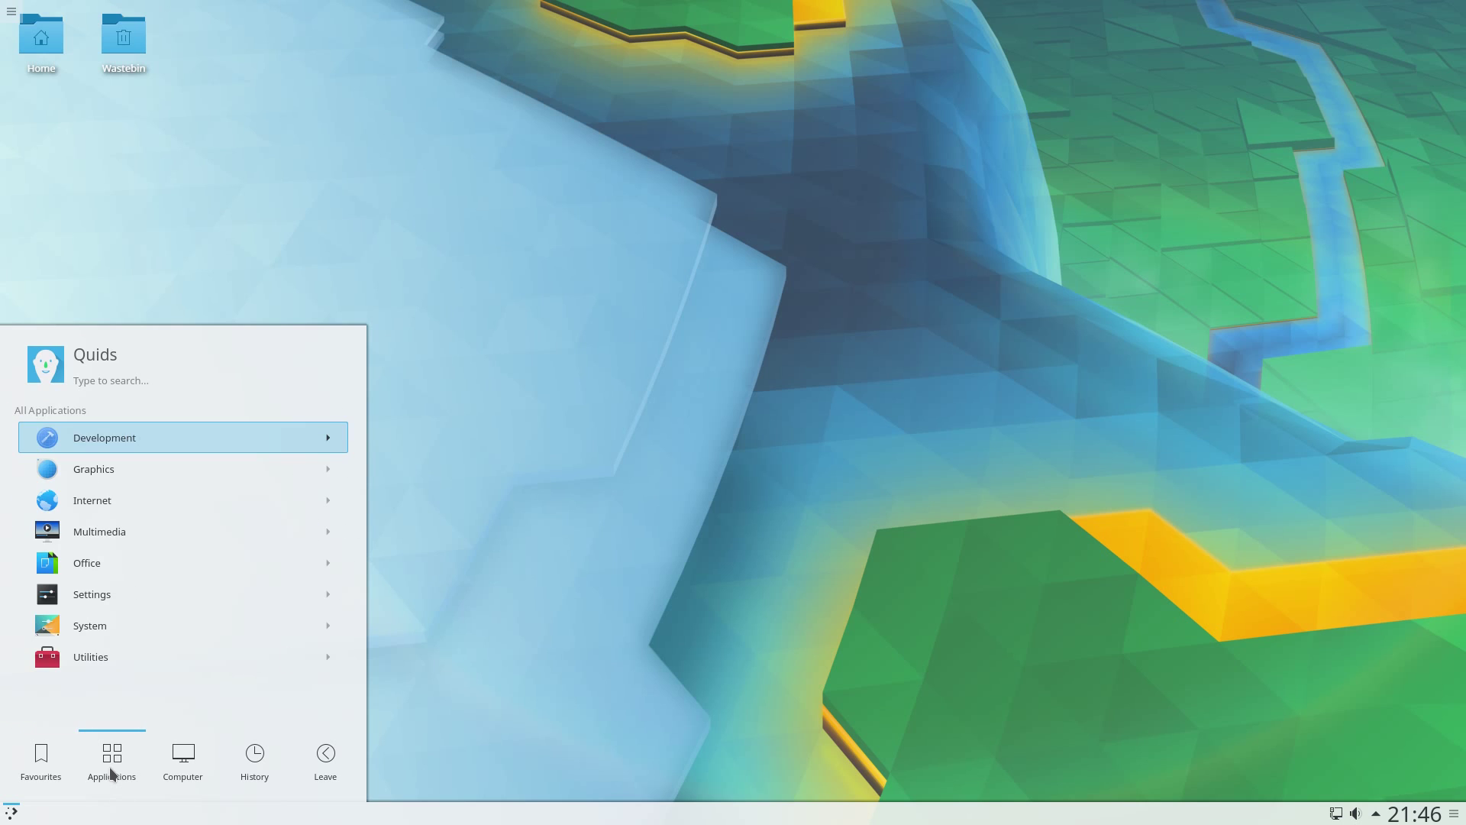
click(111, 597)
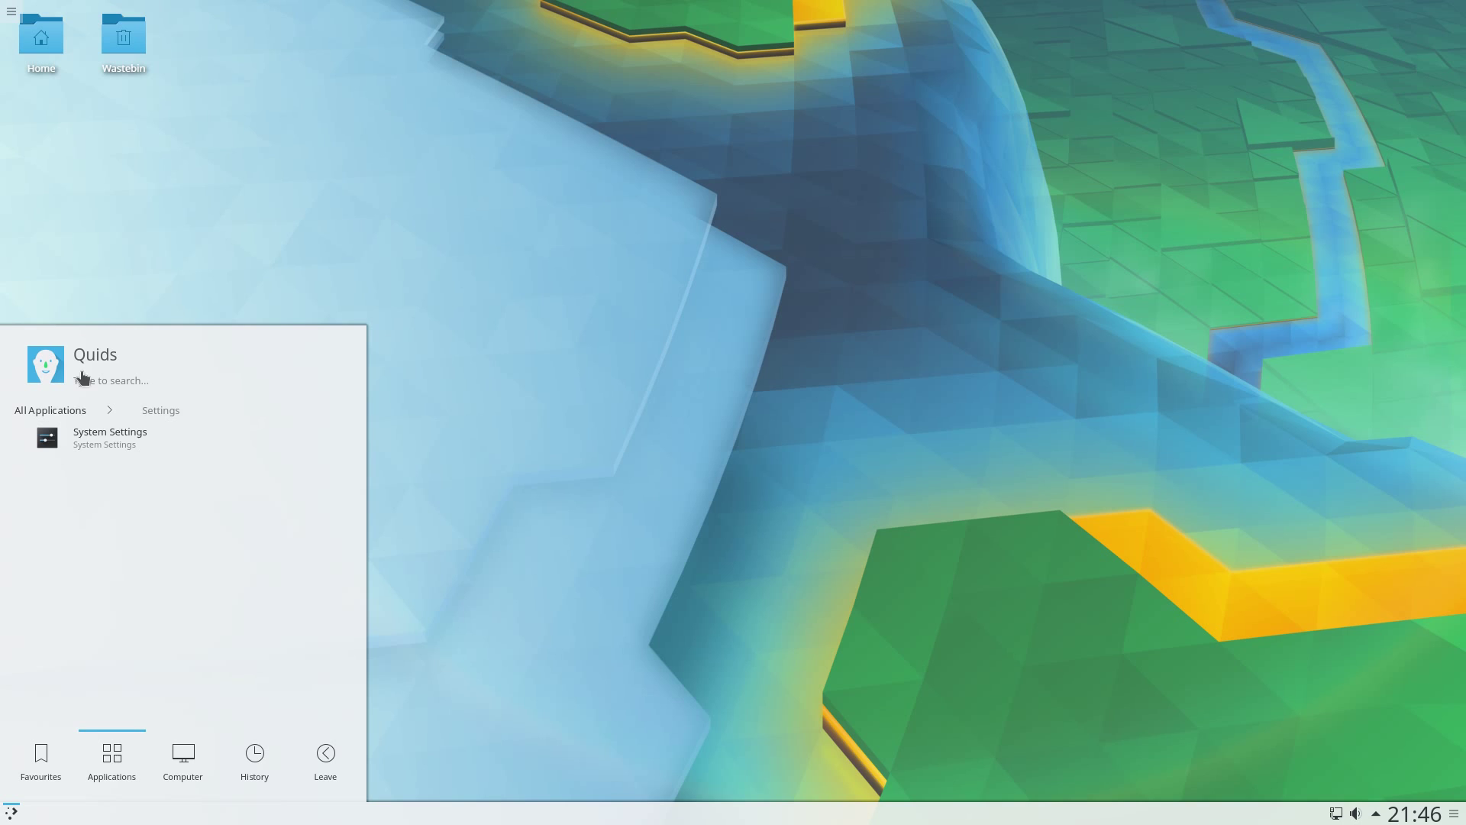
click(76, 411)
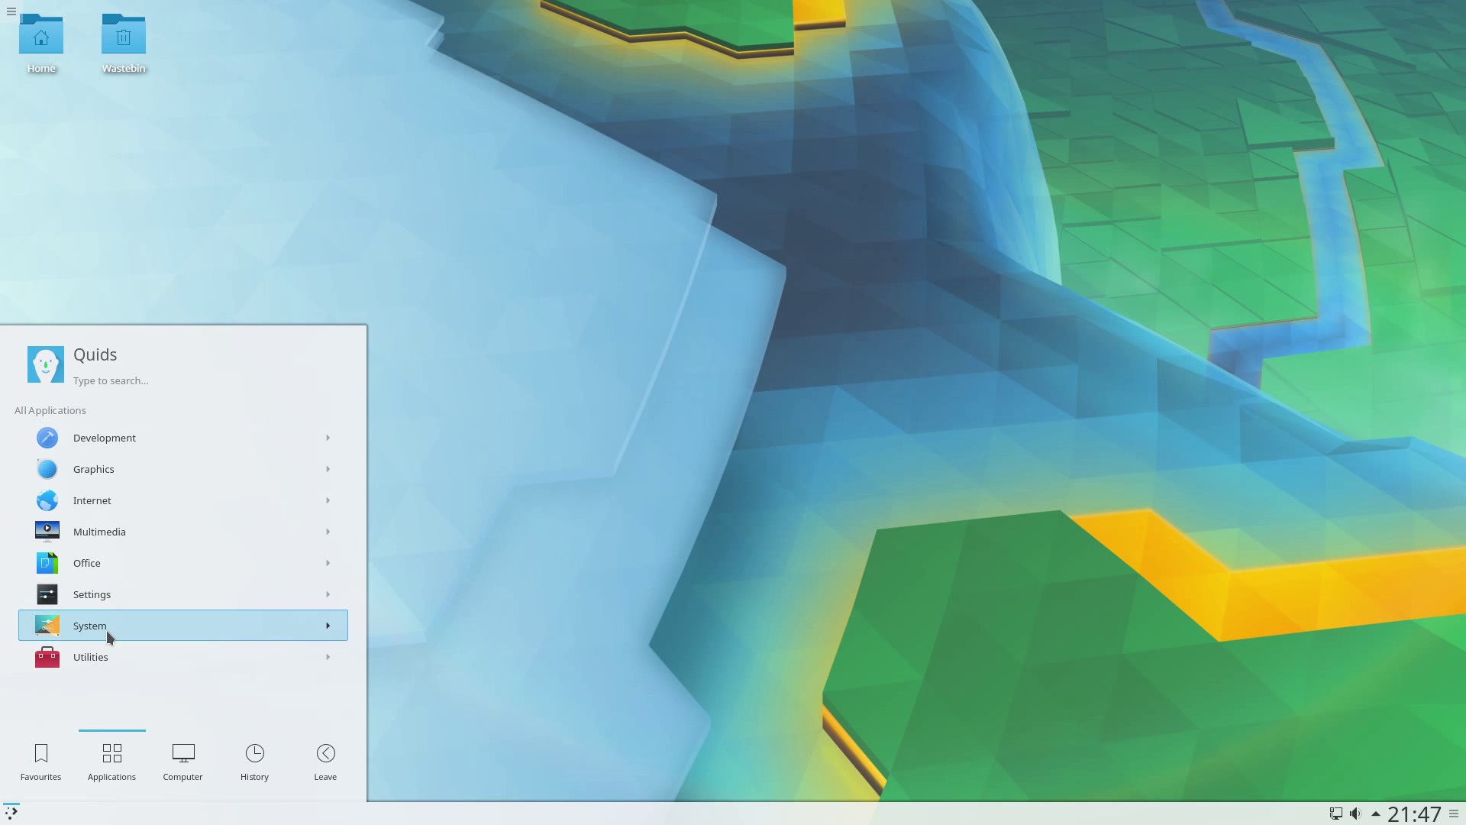
click(107, 630)
click(61, 409)
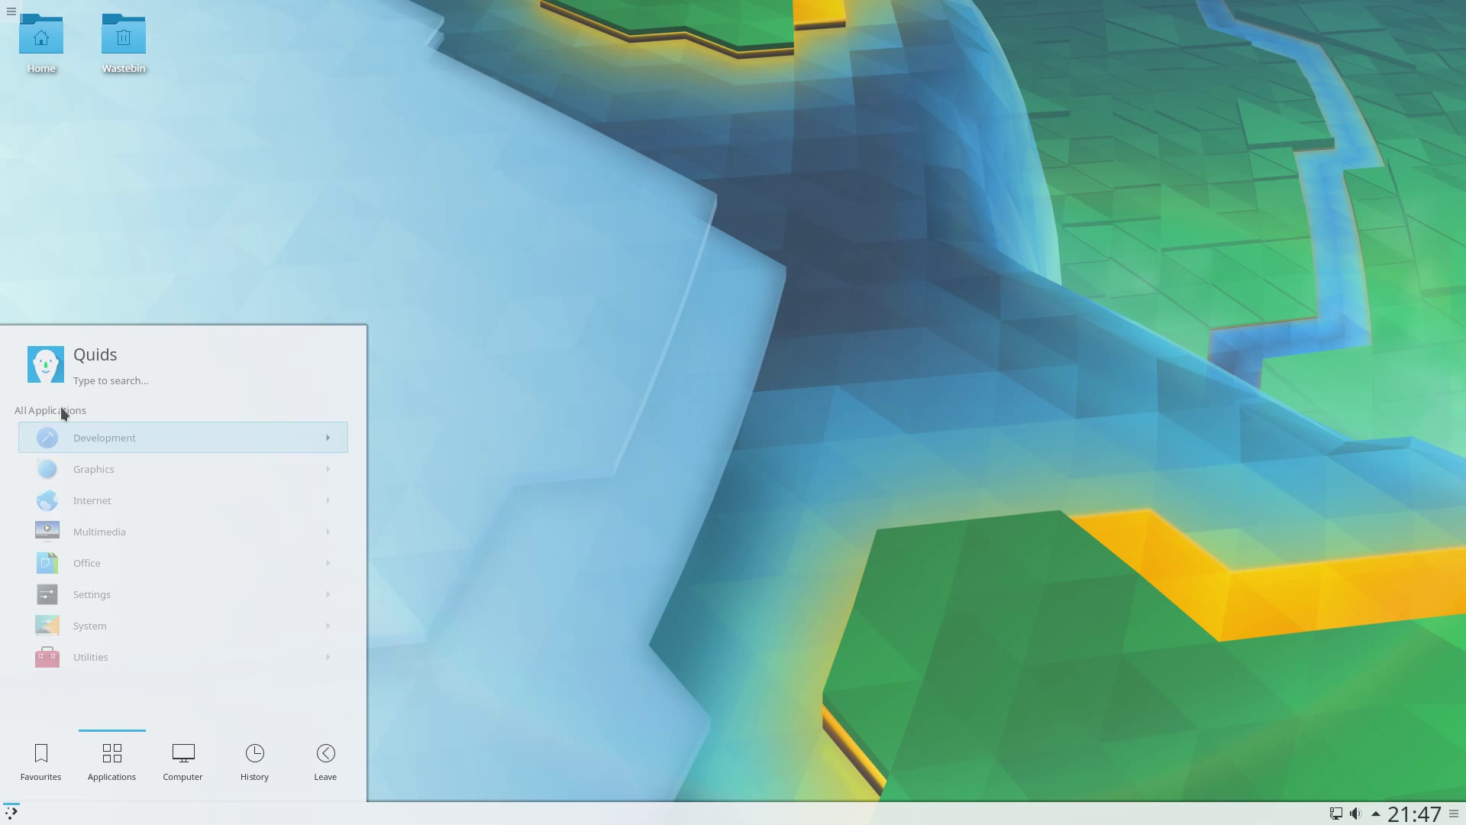
click(80, 536)
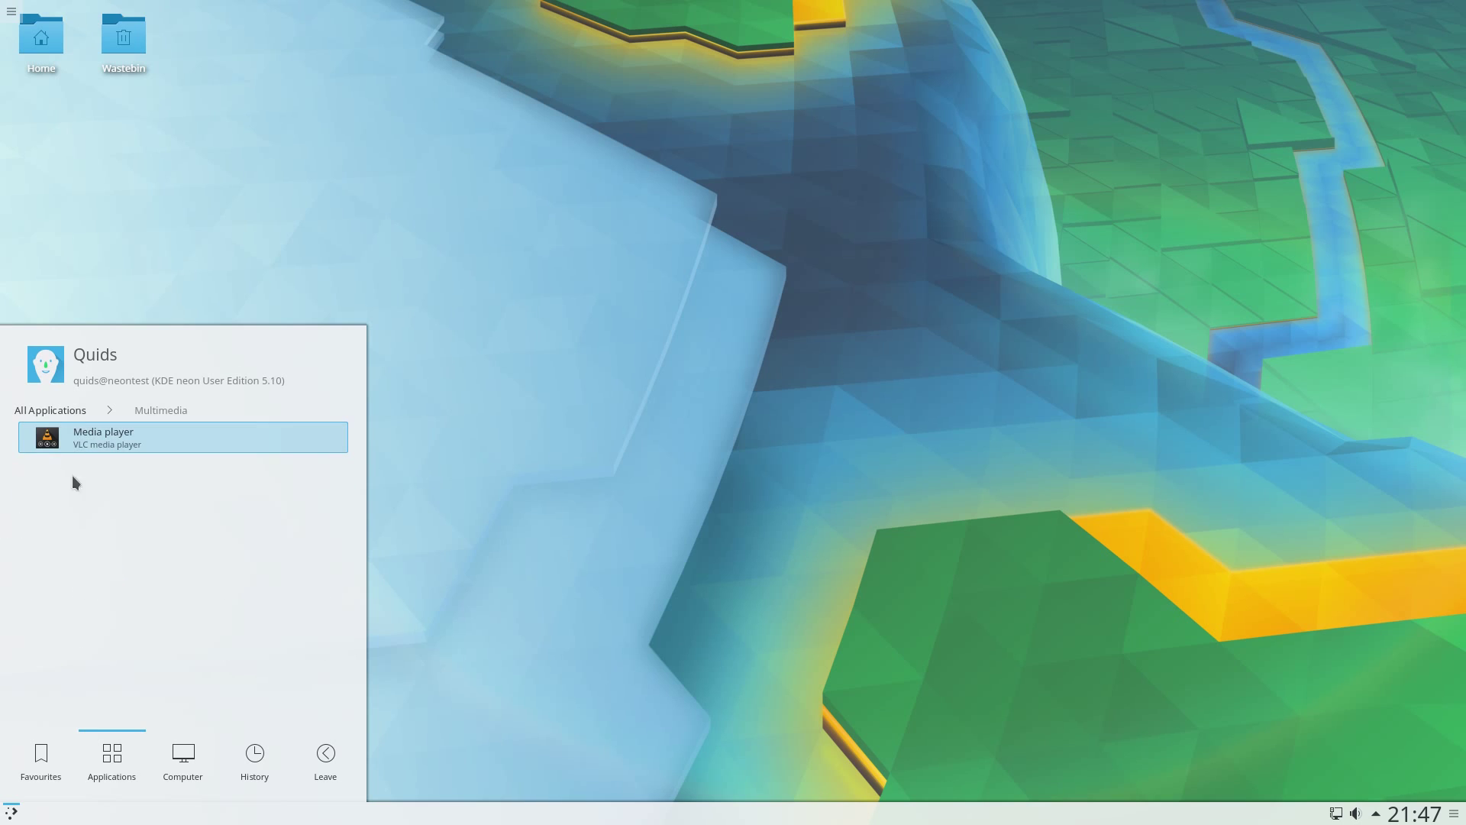
click(63, 411)
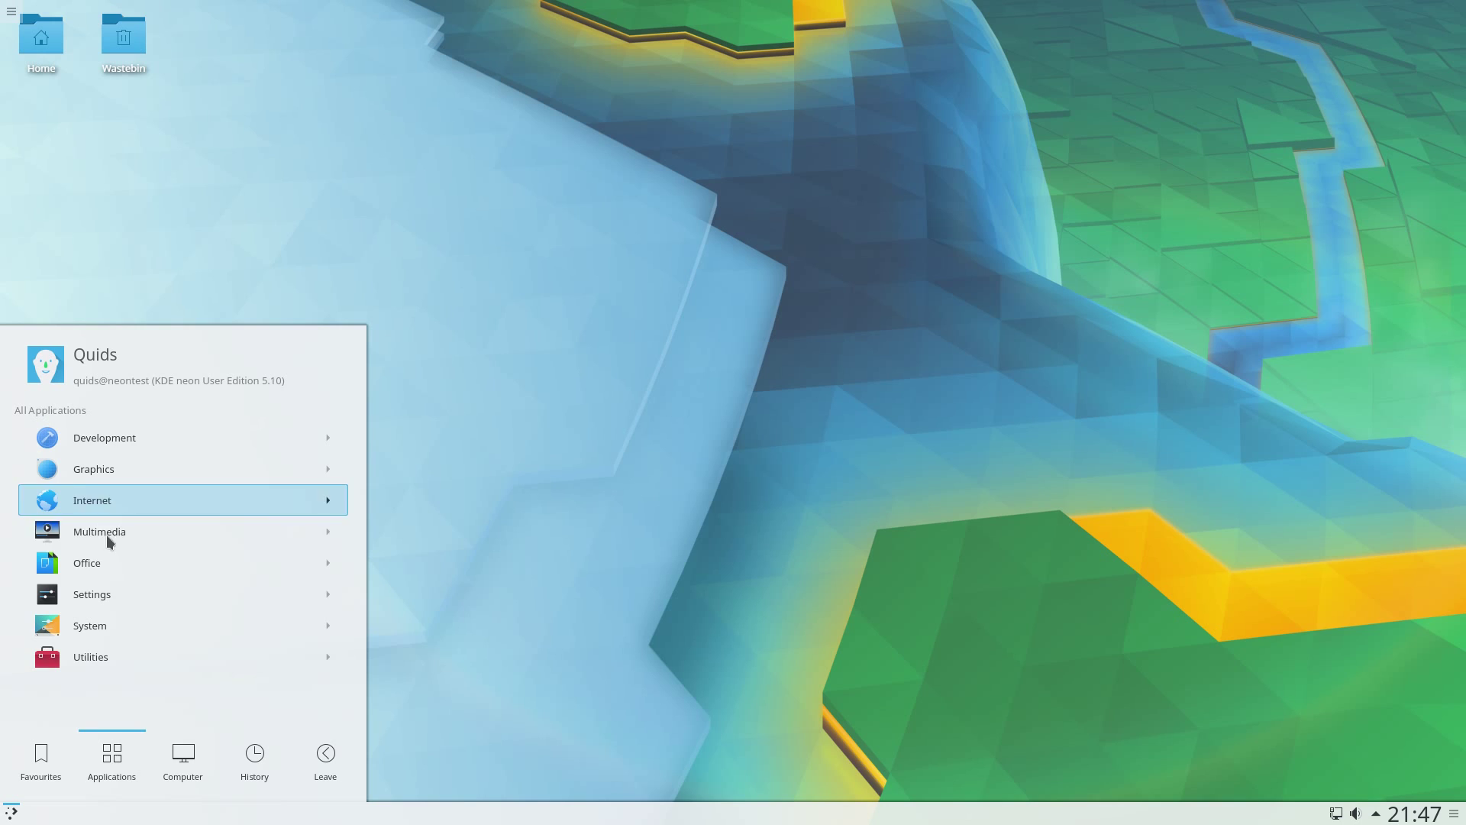
click(109, 561)
click(64, 410)
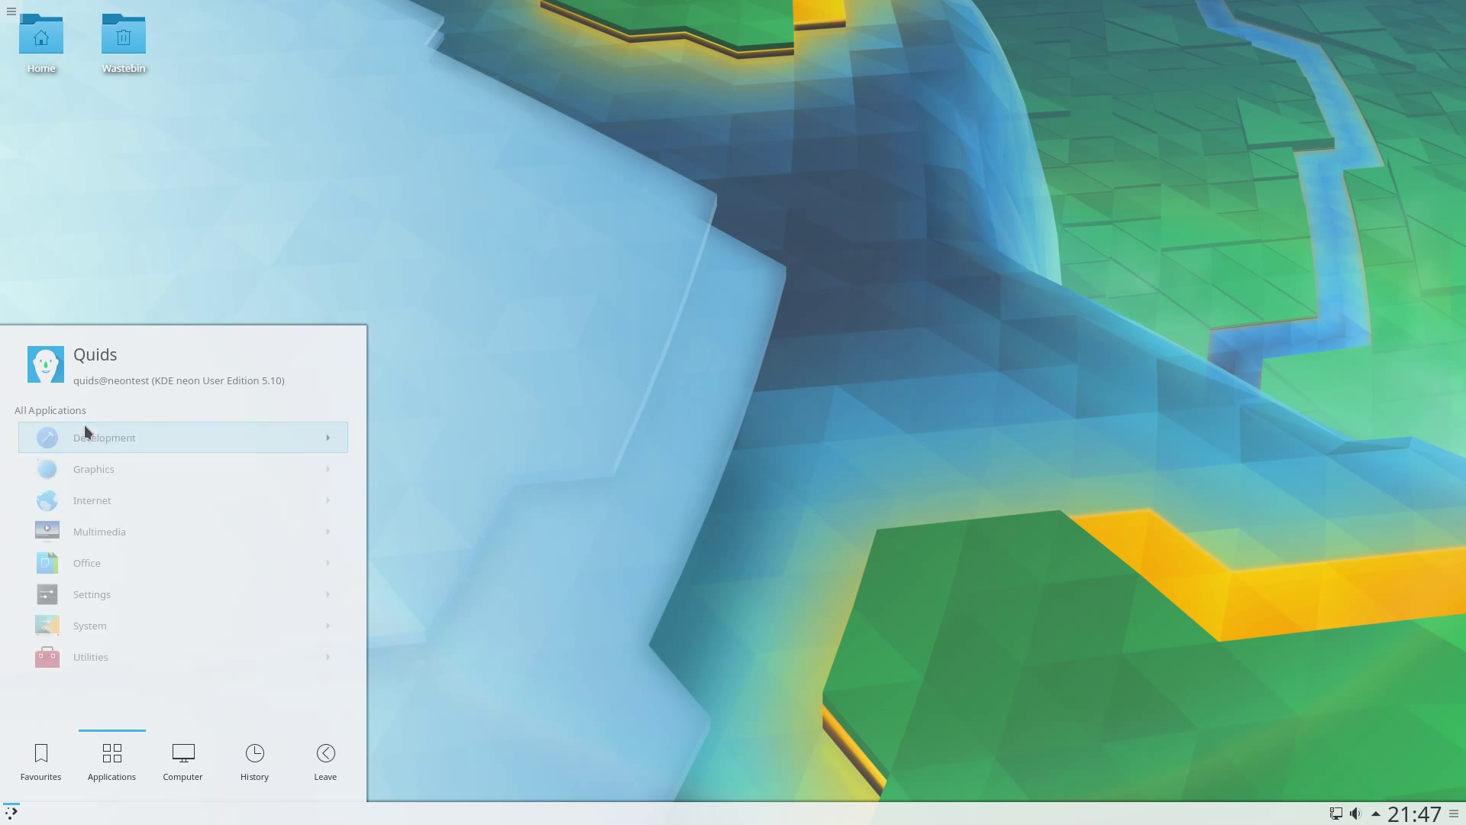
click(93, 469)
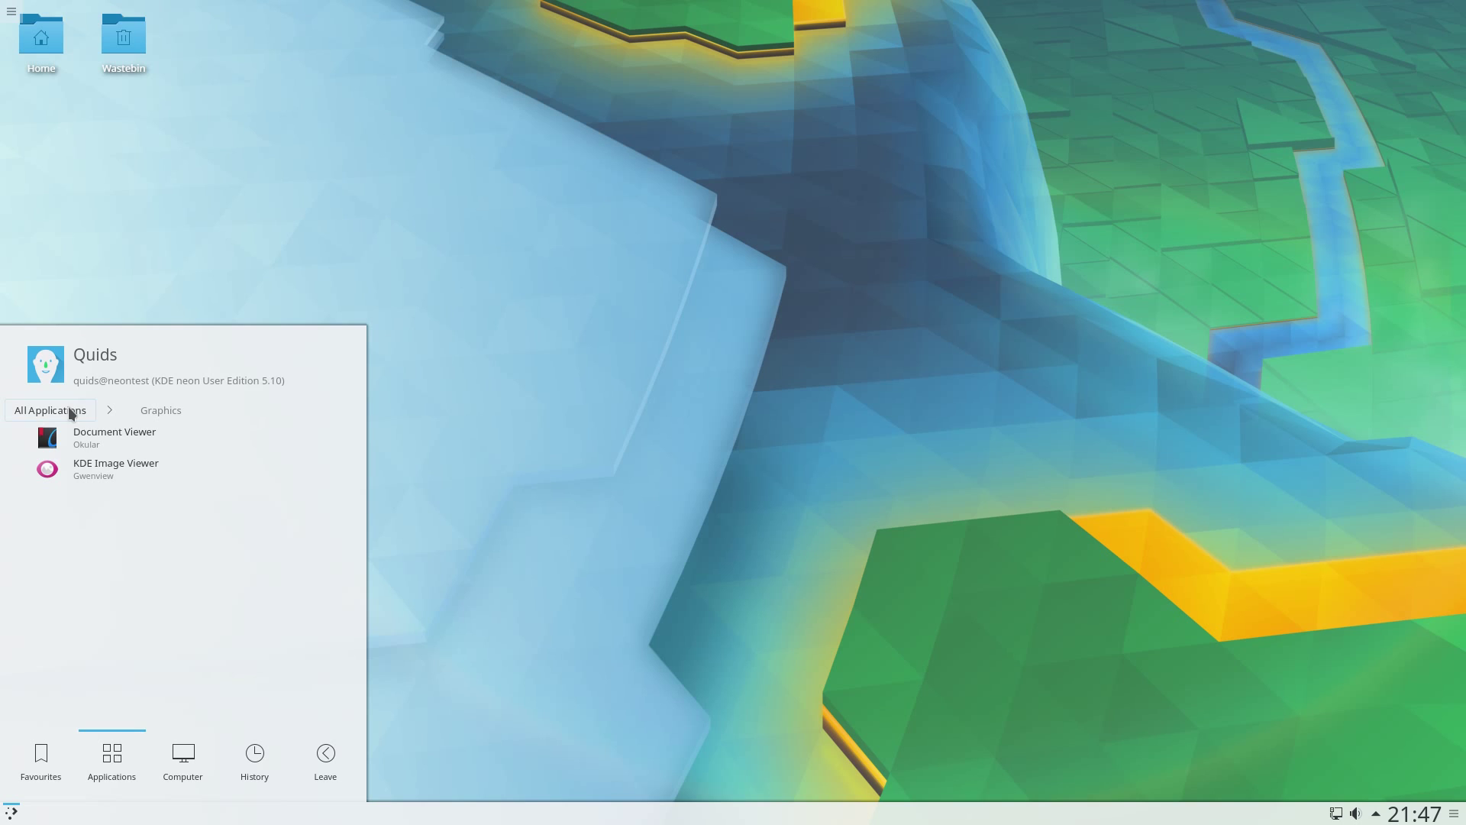
click(71, 412)
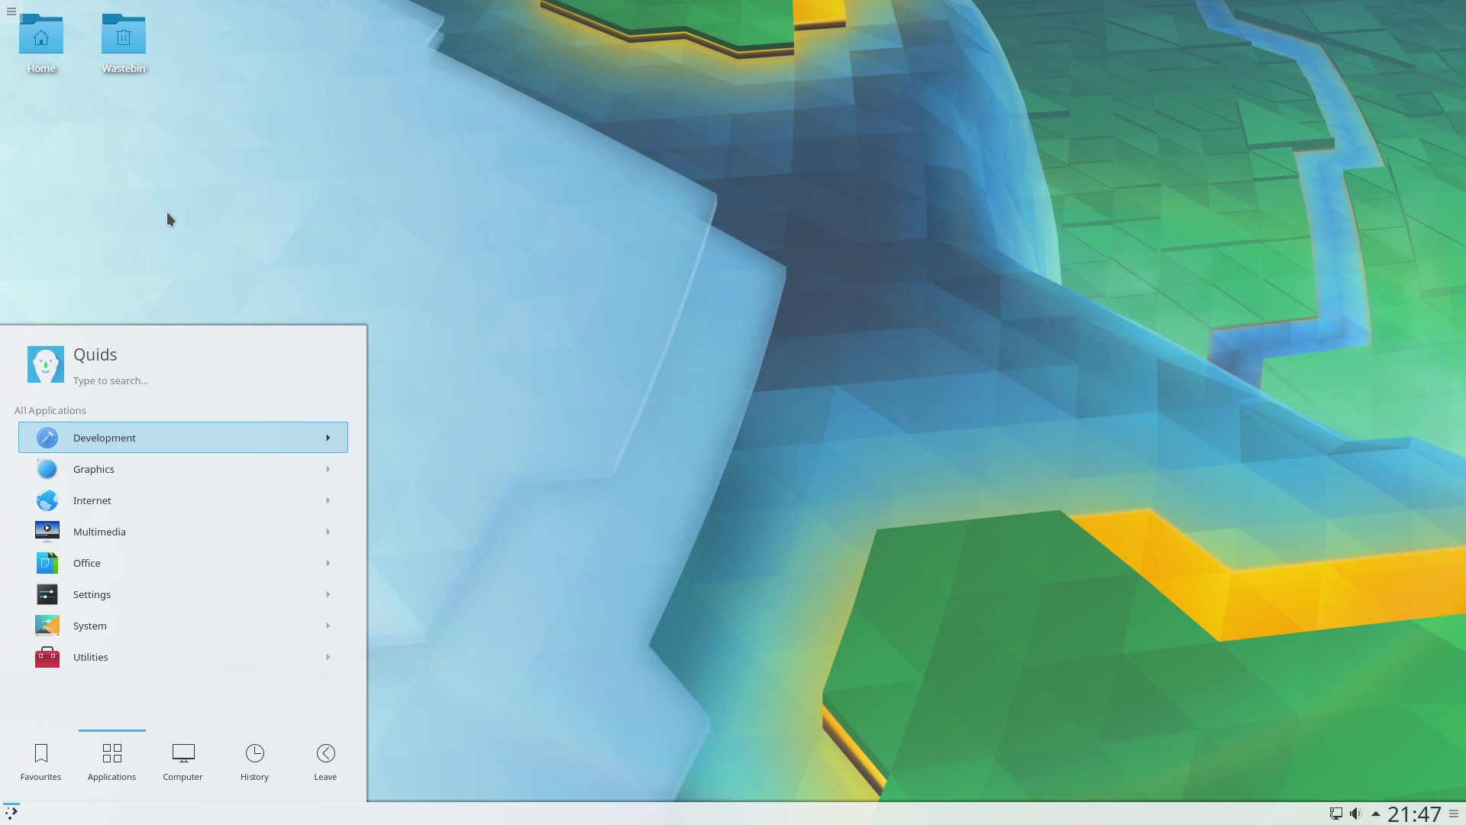
click(167, 213)
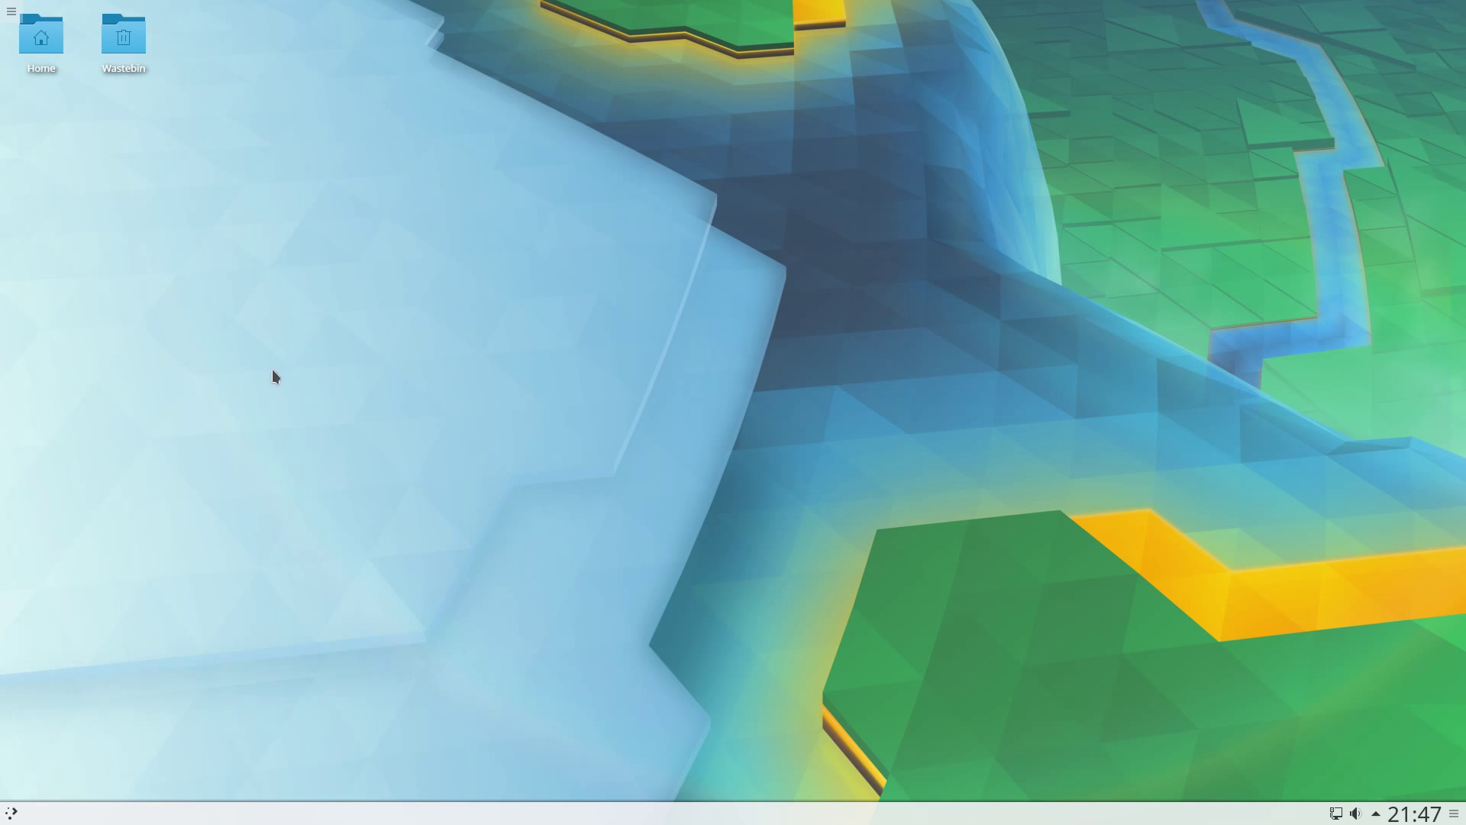
- Launch Firefox, search the web for 'kde neon' and open the KDE neon result
key(super)
click(103, 410)
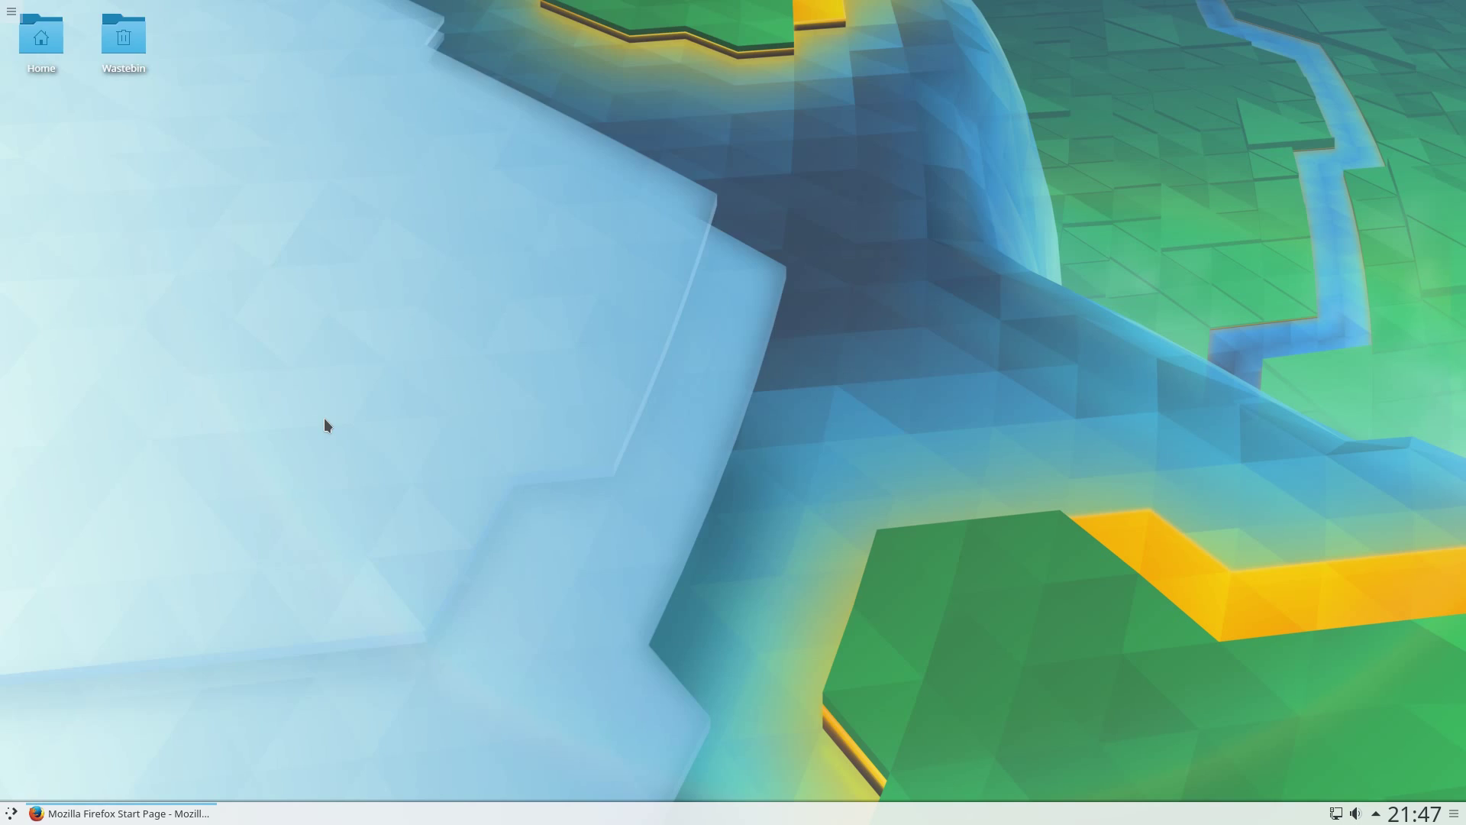
text(kde neon)
key(Return)
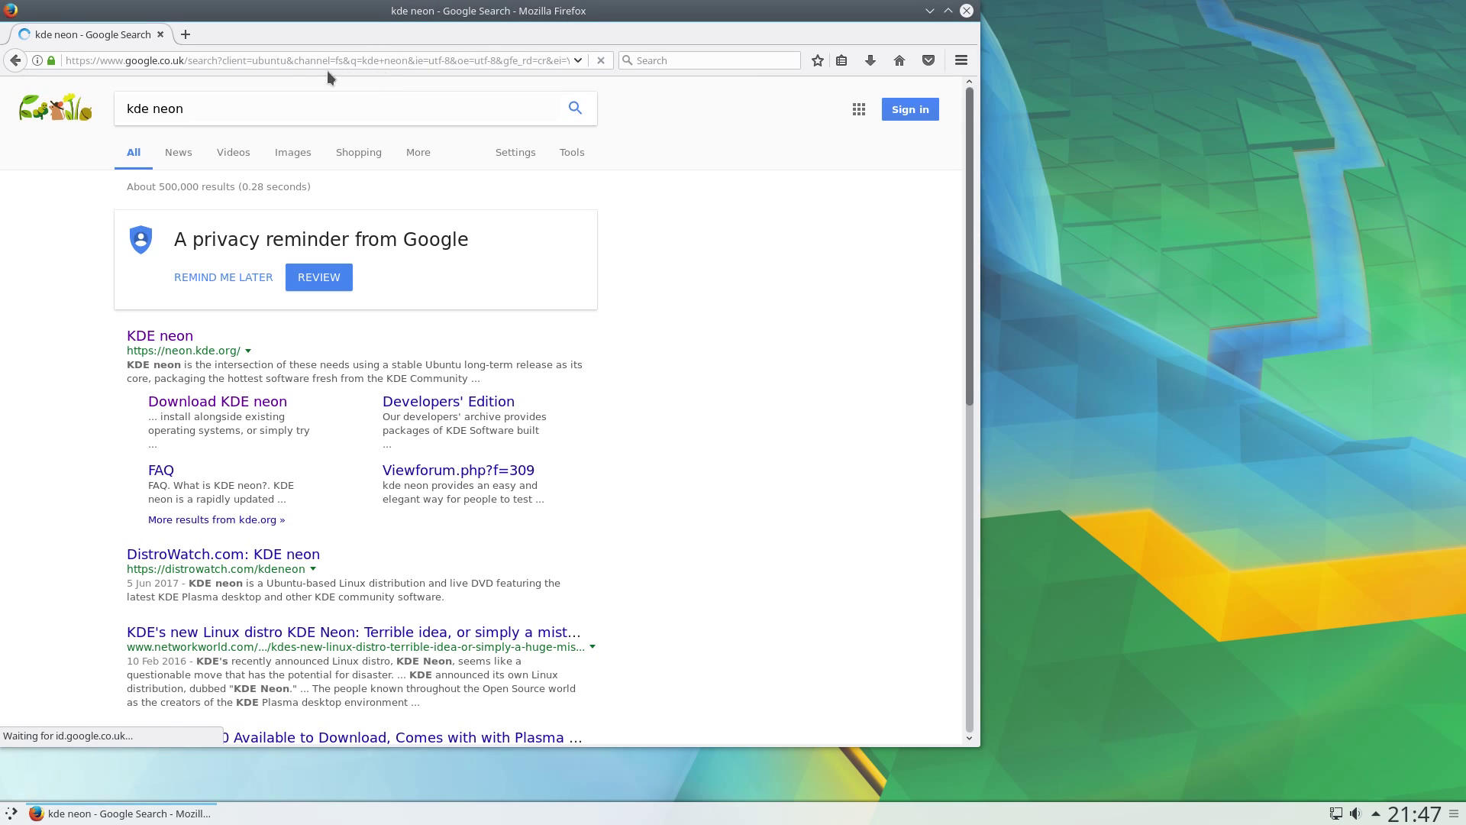
click(185, 337)
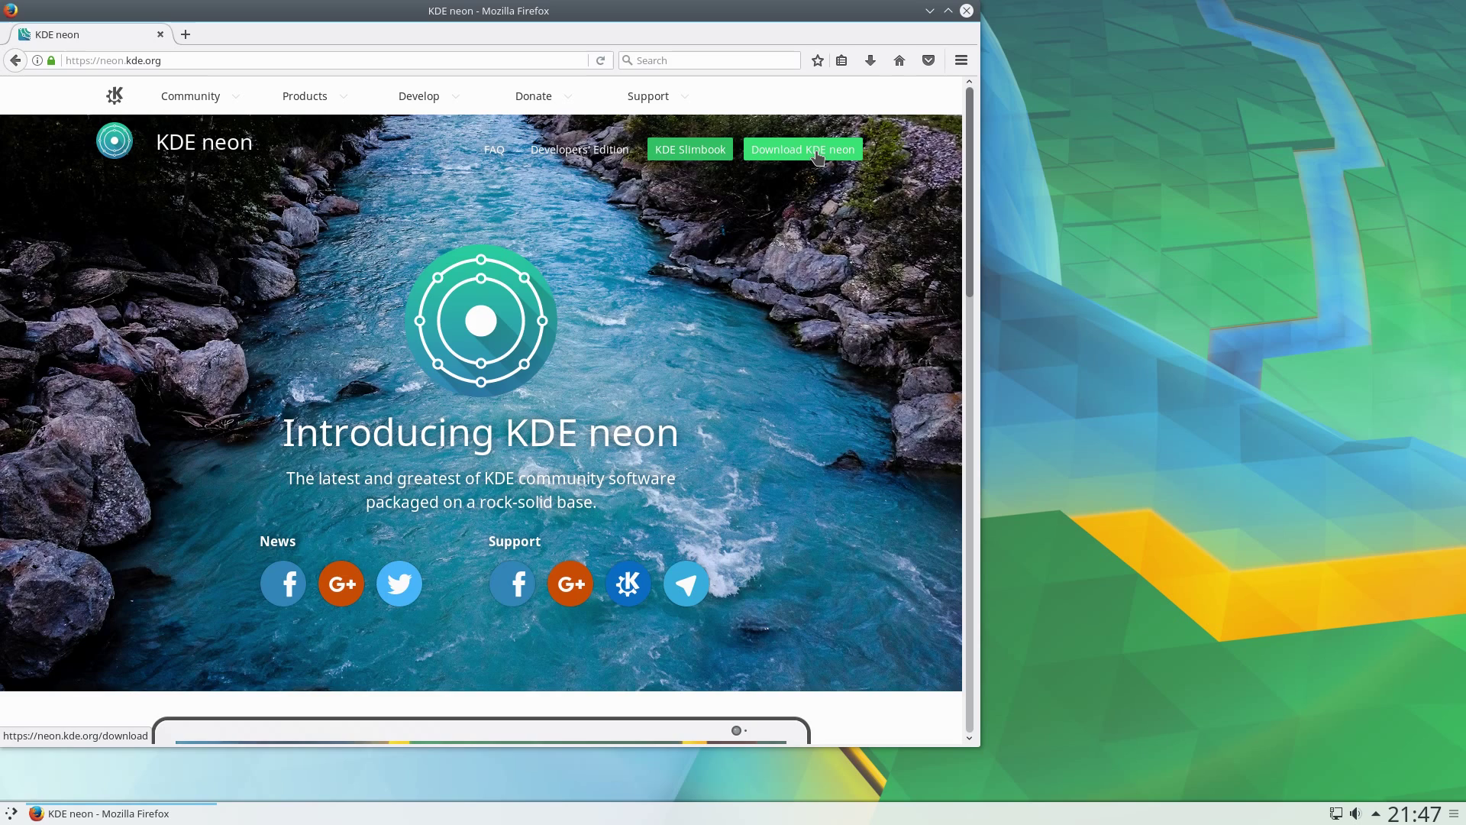
- Go to the KDE neon download page and scroll back up to the User, LTS and Developer images
click(817, 150)
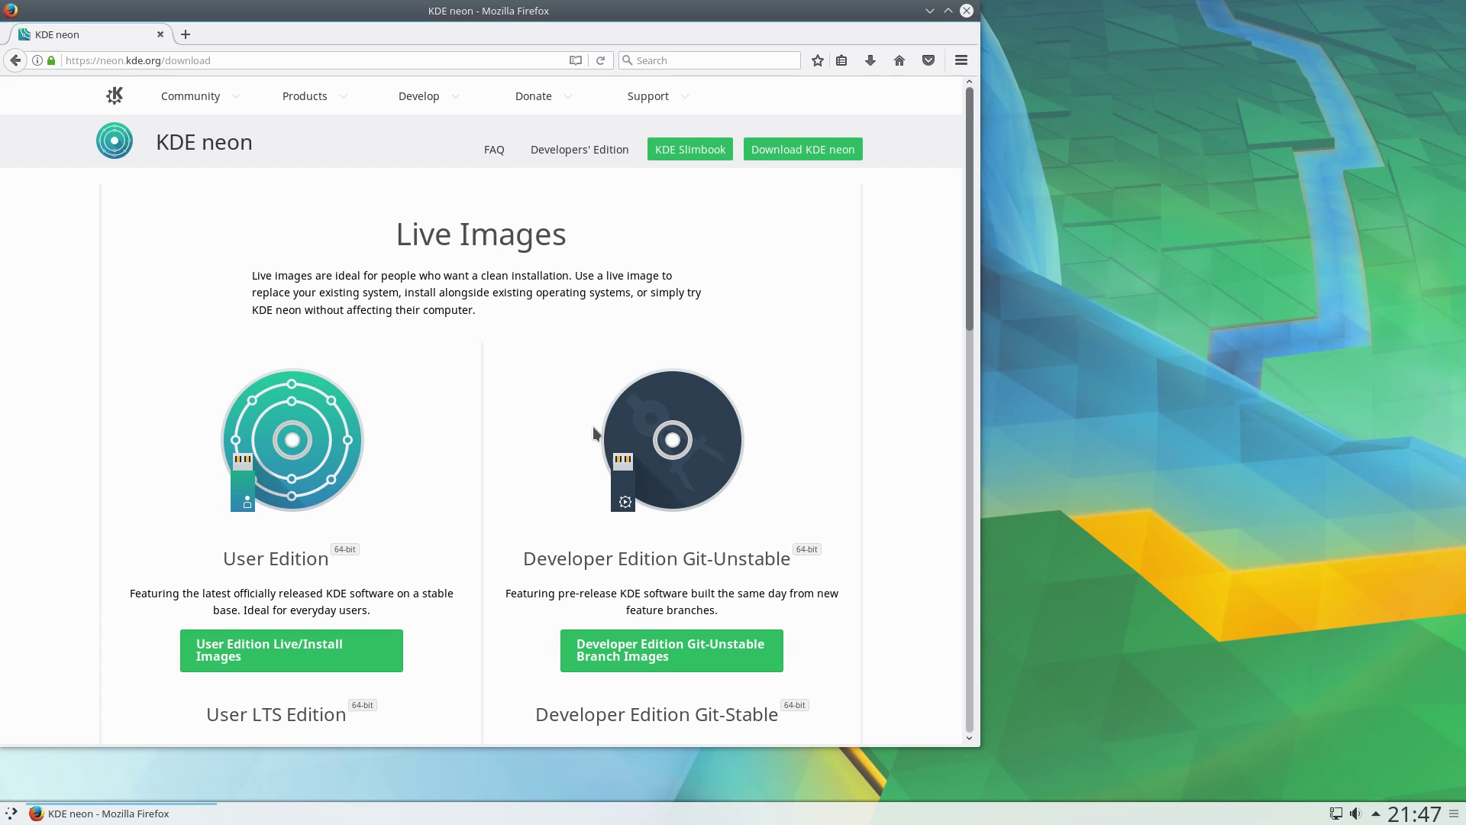
scroll(552, 437, down, 3)
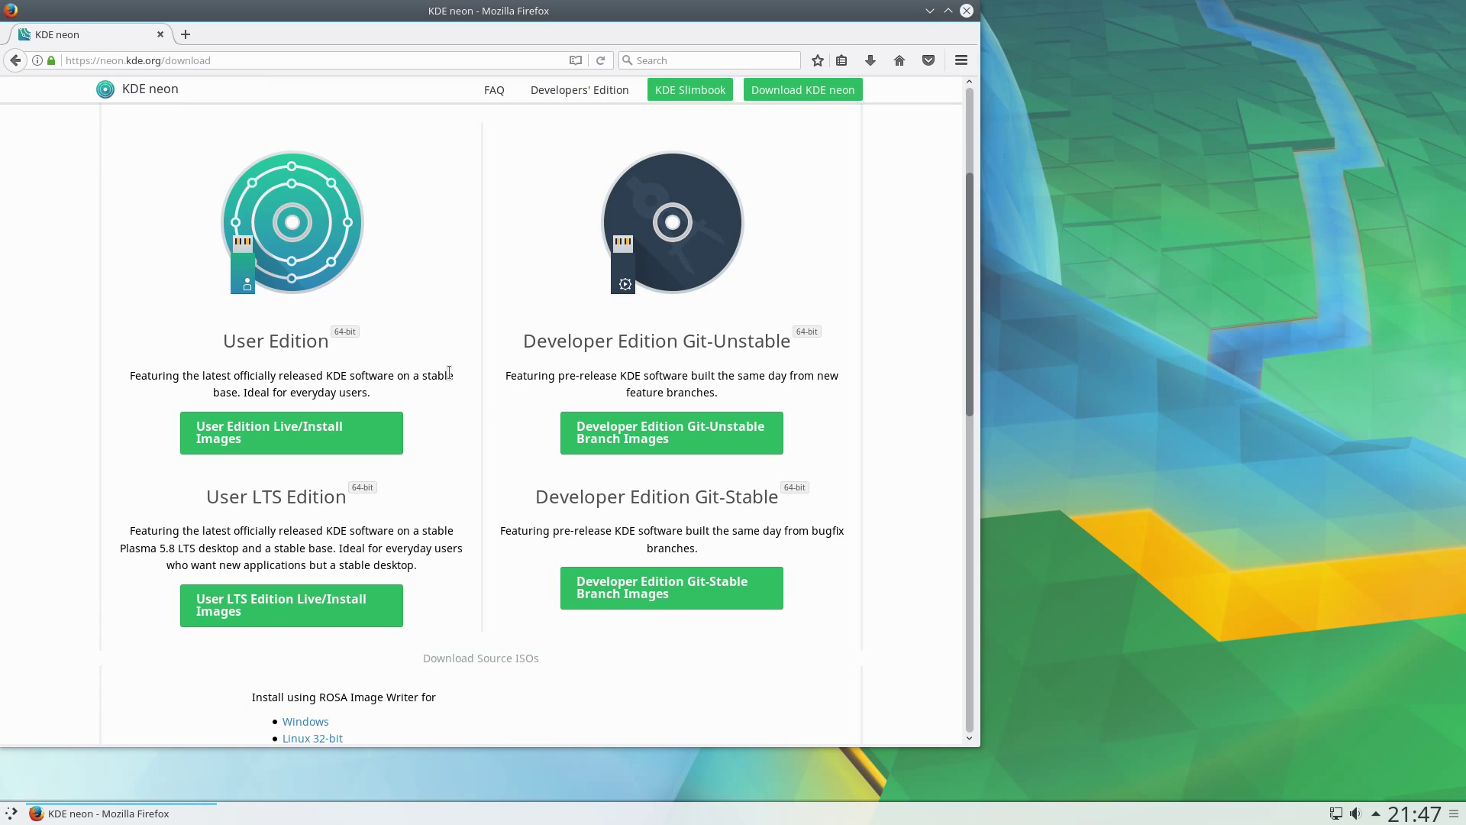
scroll(712, 413, down, 9)
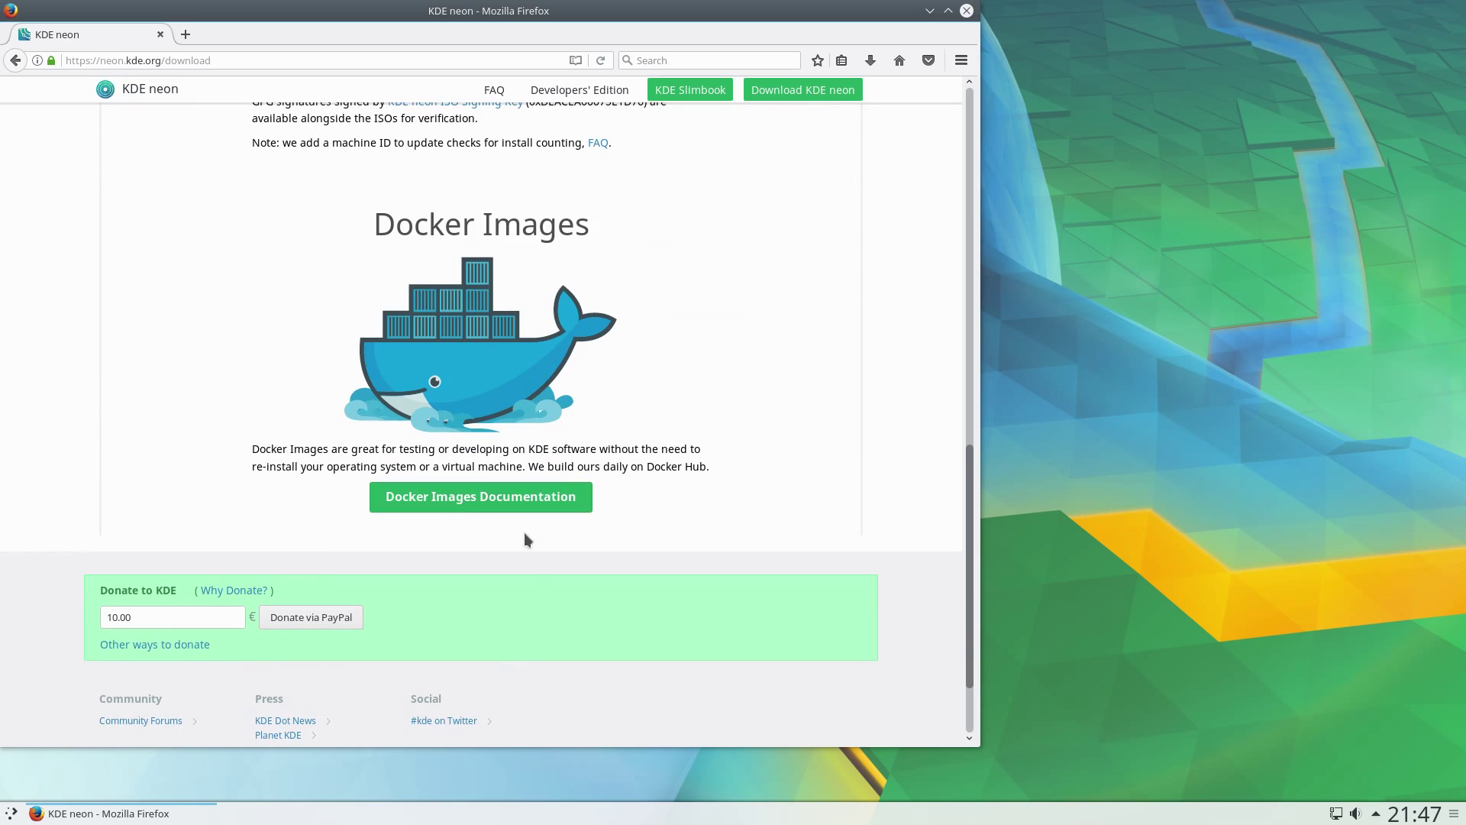
scroll(540, 500, up, 2)
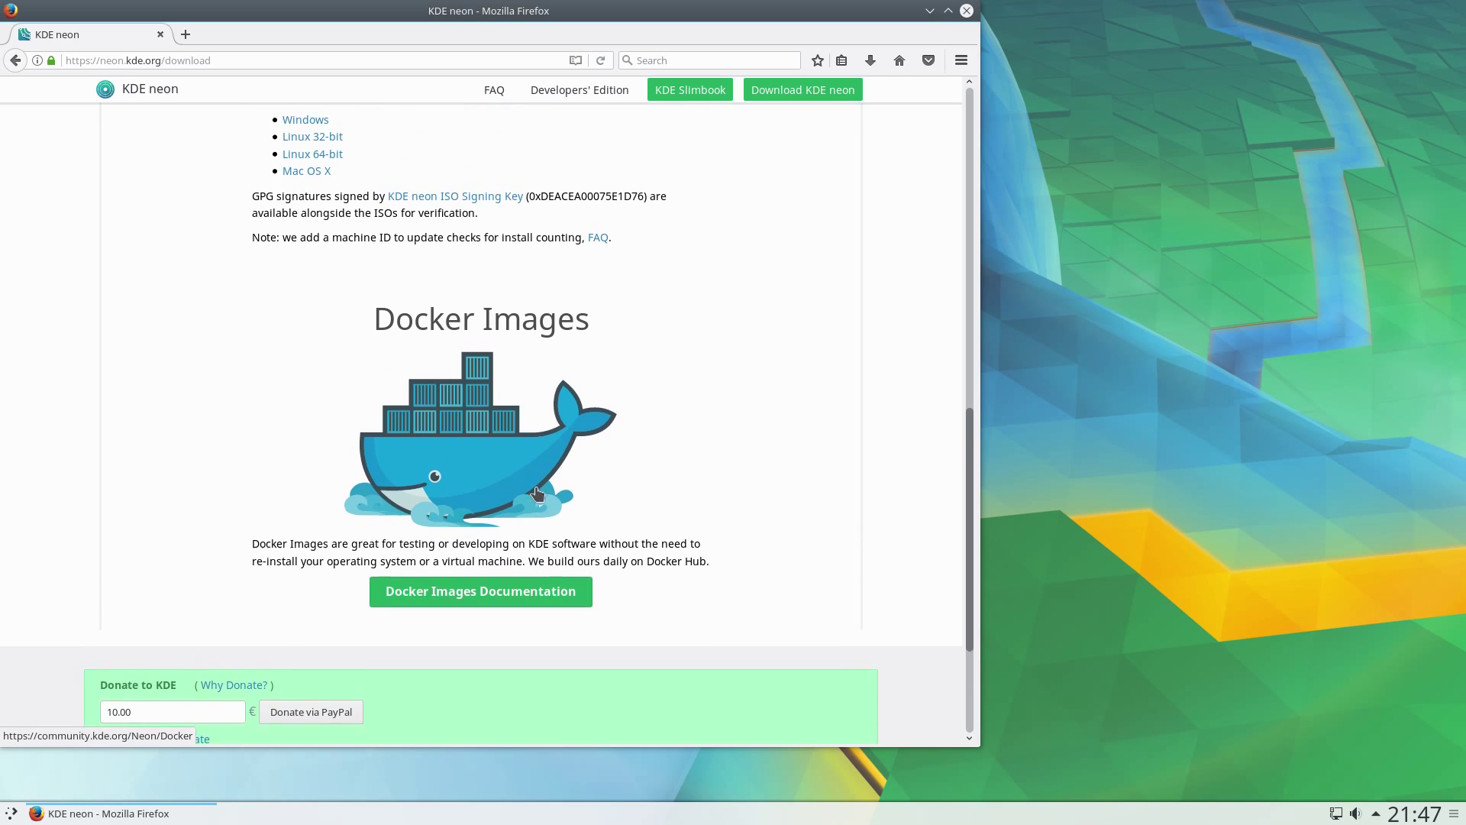
scroll(539, 524, up, 6)
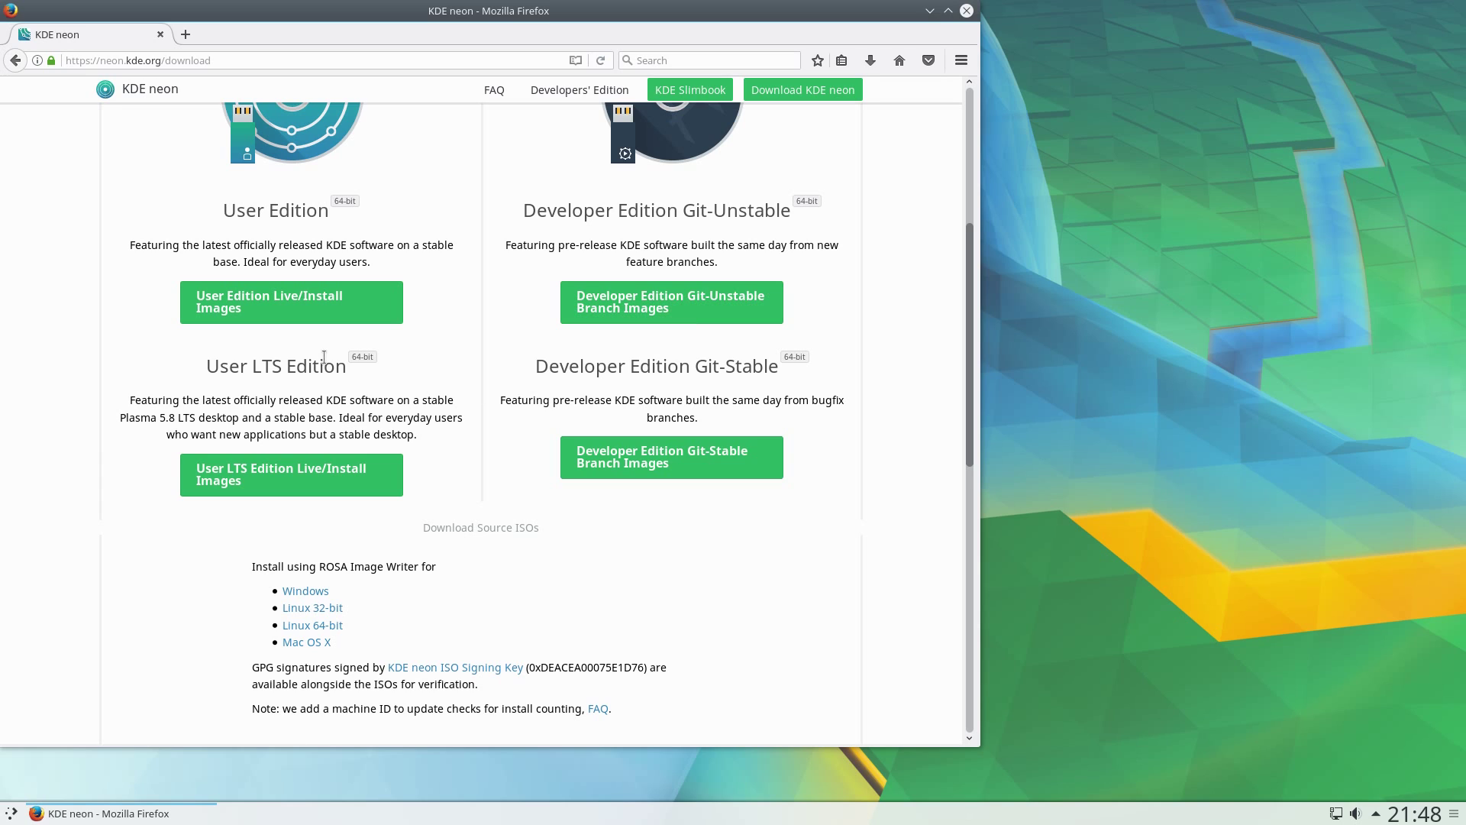
scroll(272, 343, up, 2)
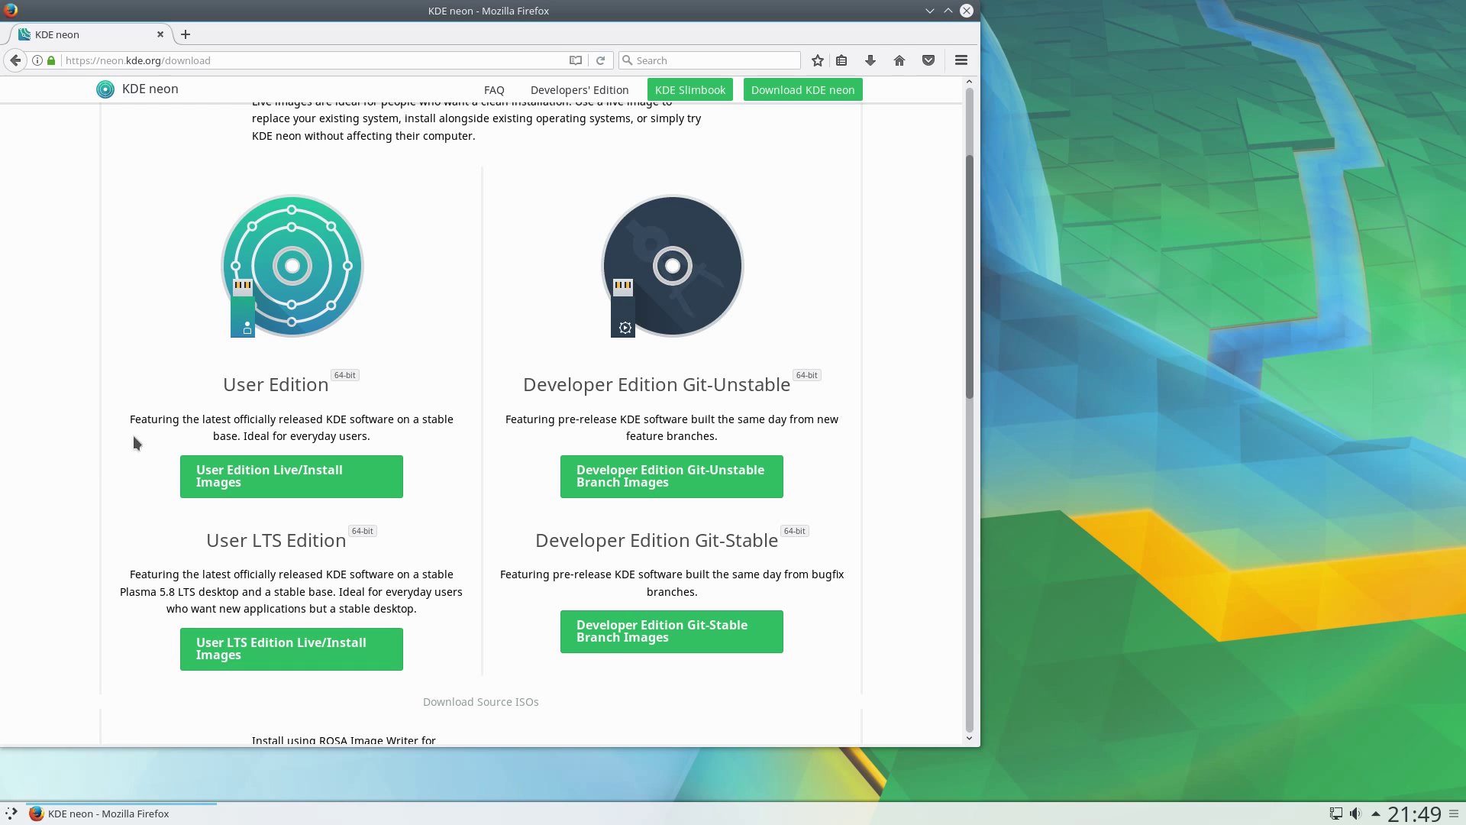
- Launch Discover from the launcher's Favourites, view its Home page, then minimize it
click(10, 813)
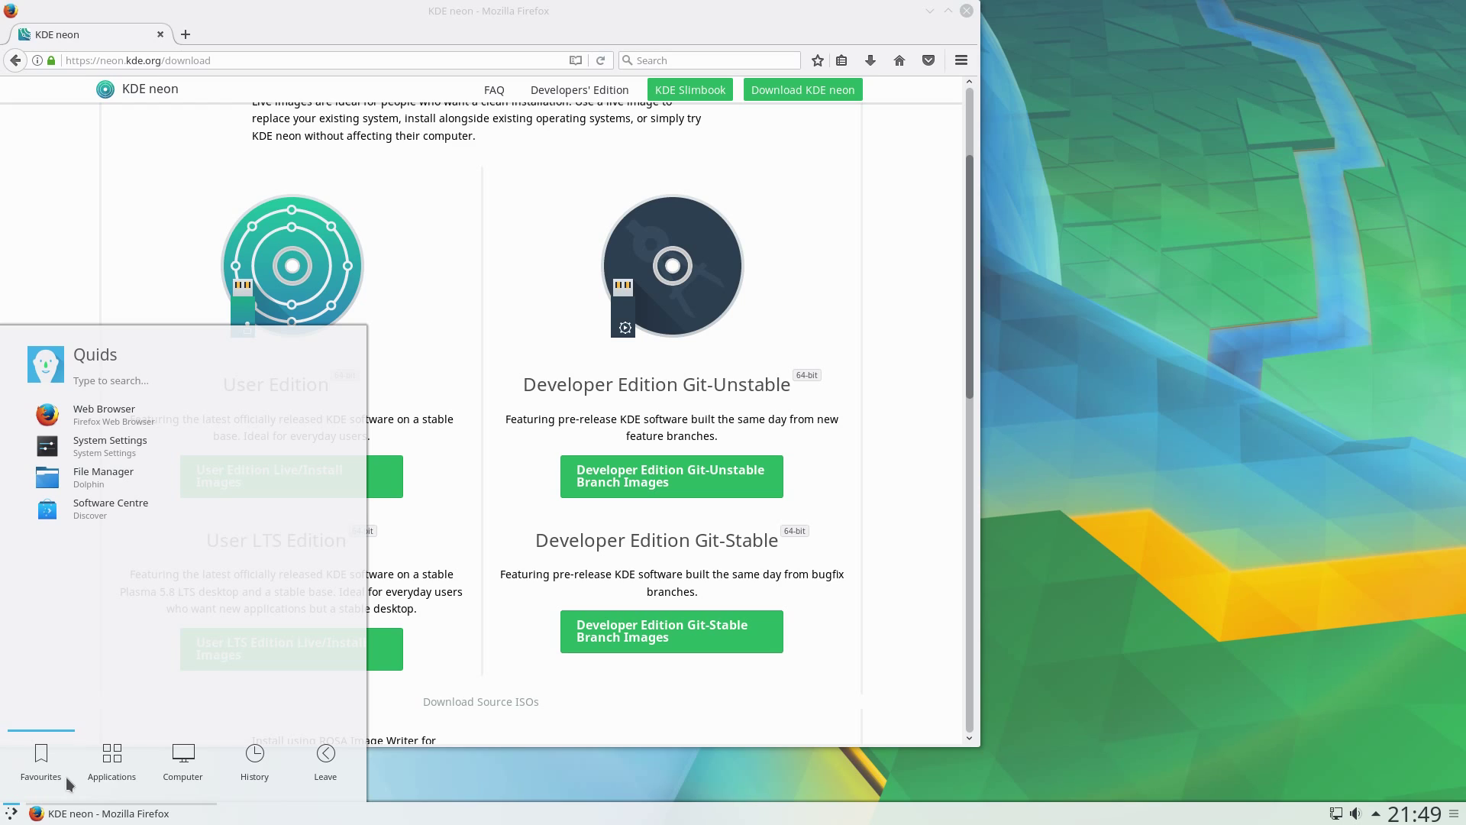
click(111, 508)
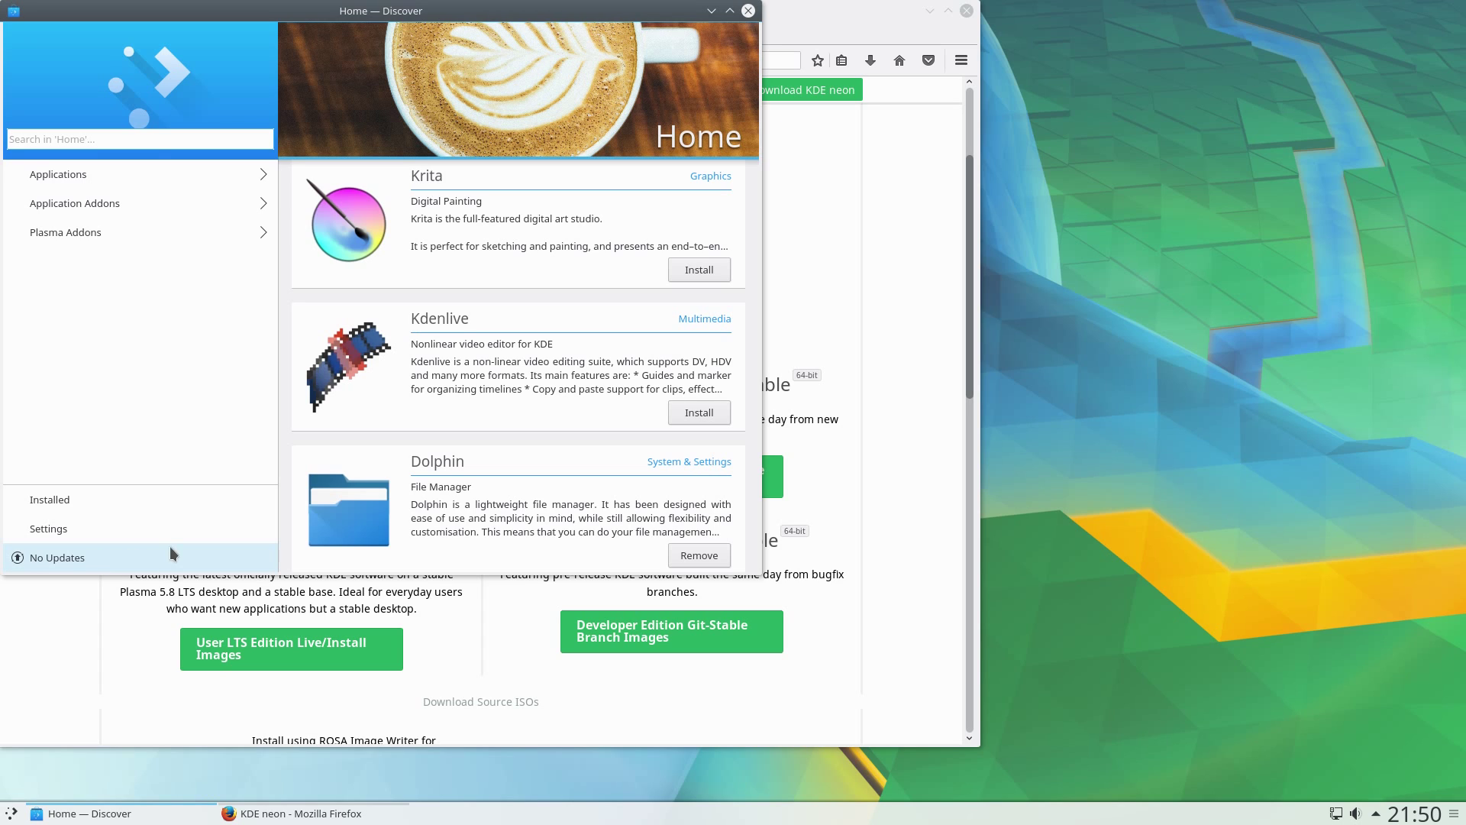
click(716, 14)
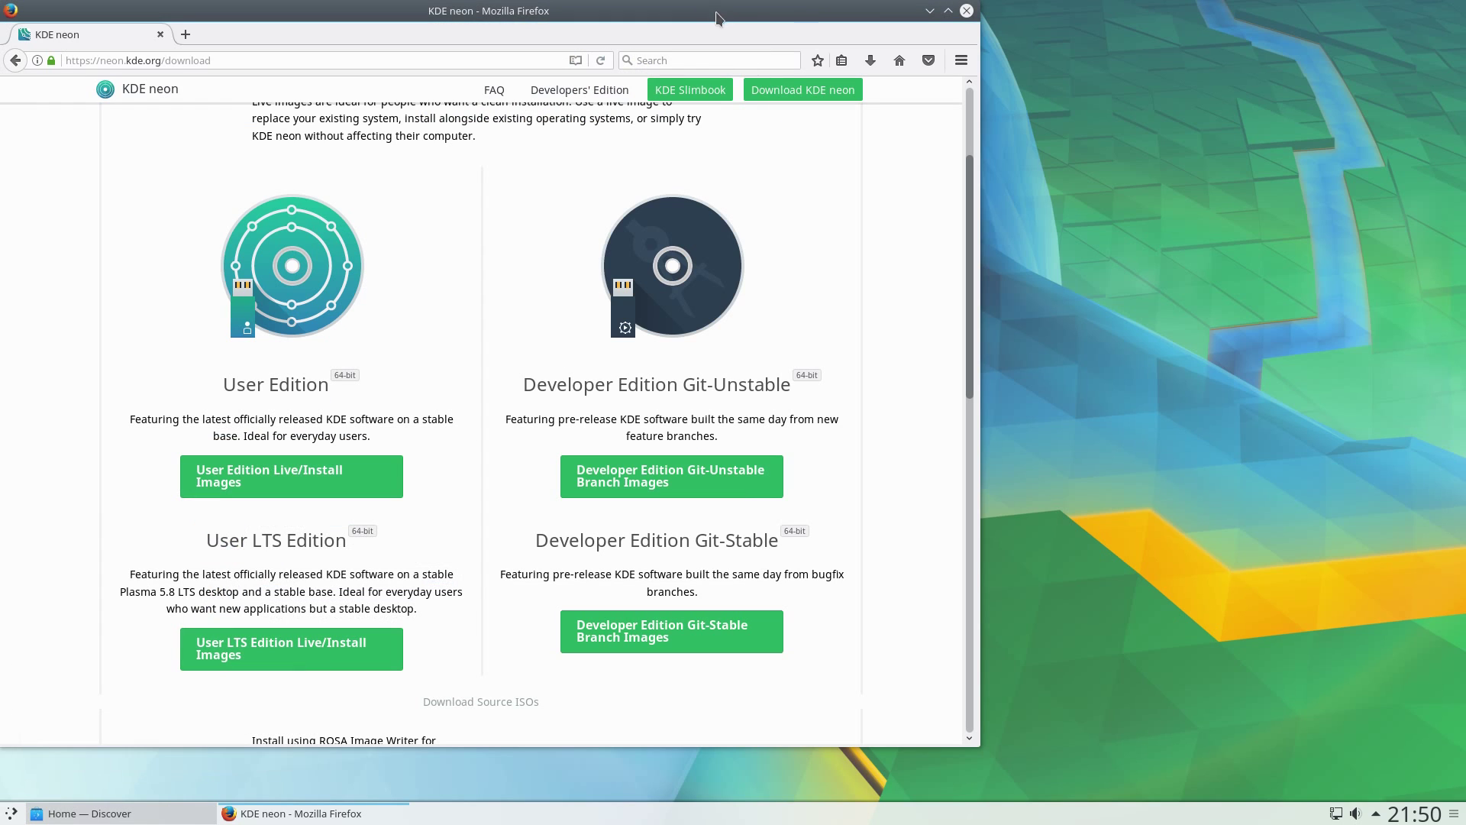
- Minimize Firefox and open the desktop toolbox's action list from the top-left button
click(929, 11)
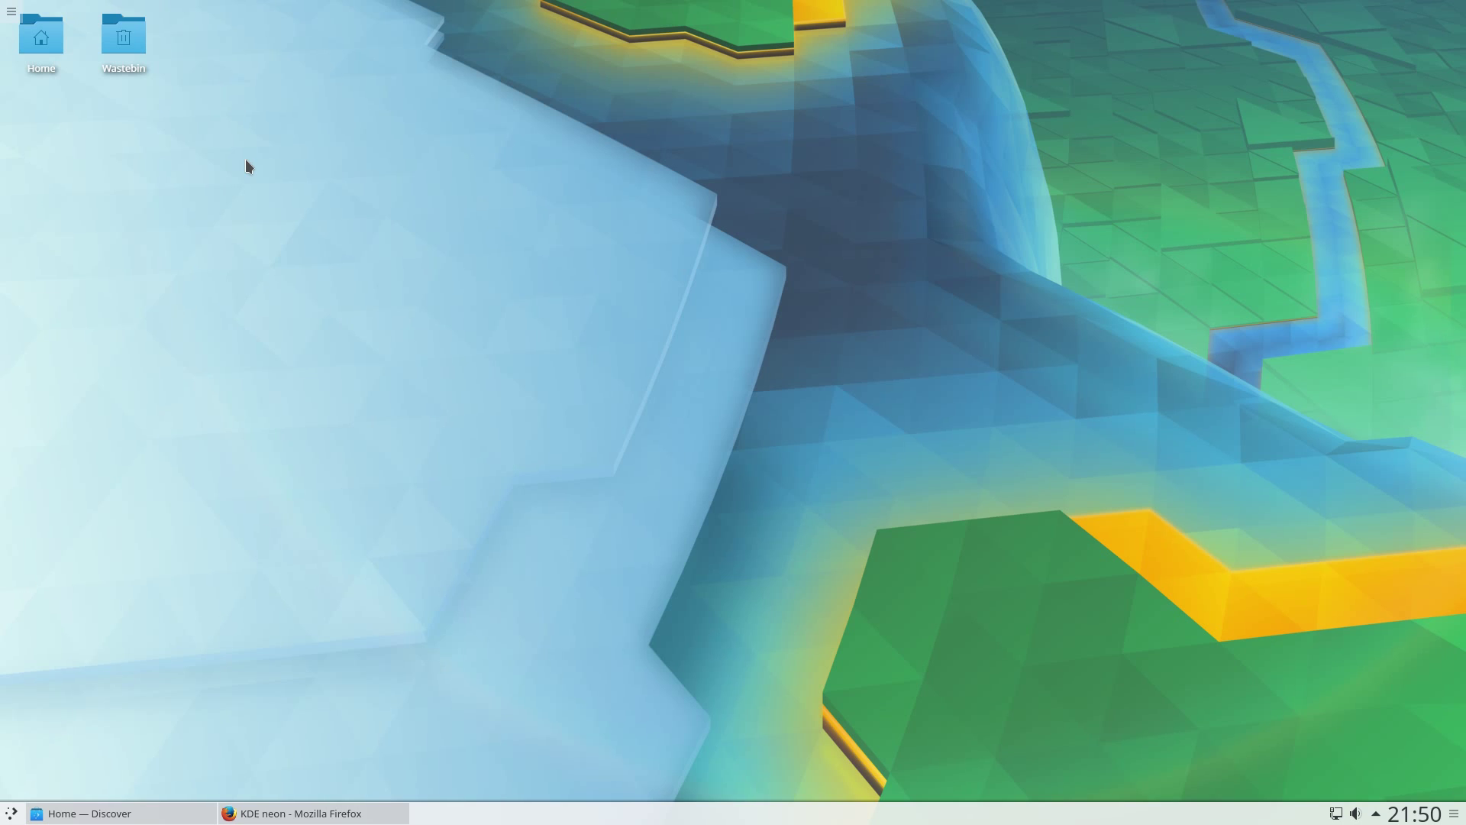
right_click(234, 123)
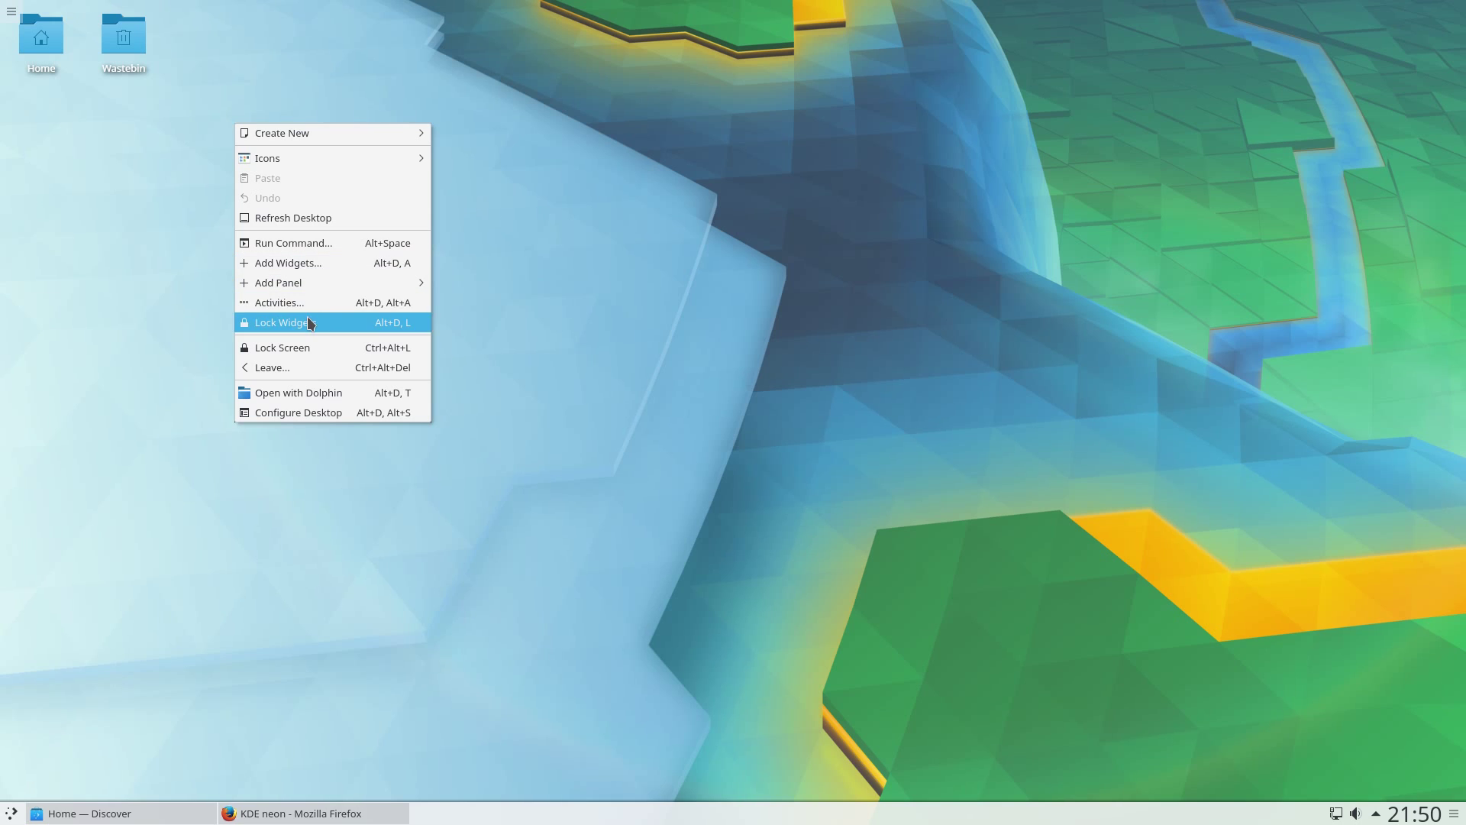
click(176, 234)
click(67, 9)
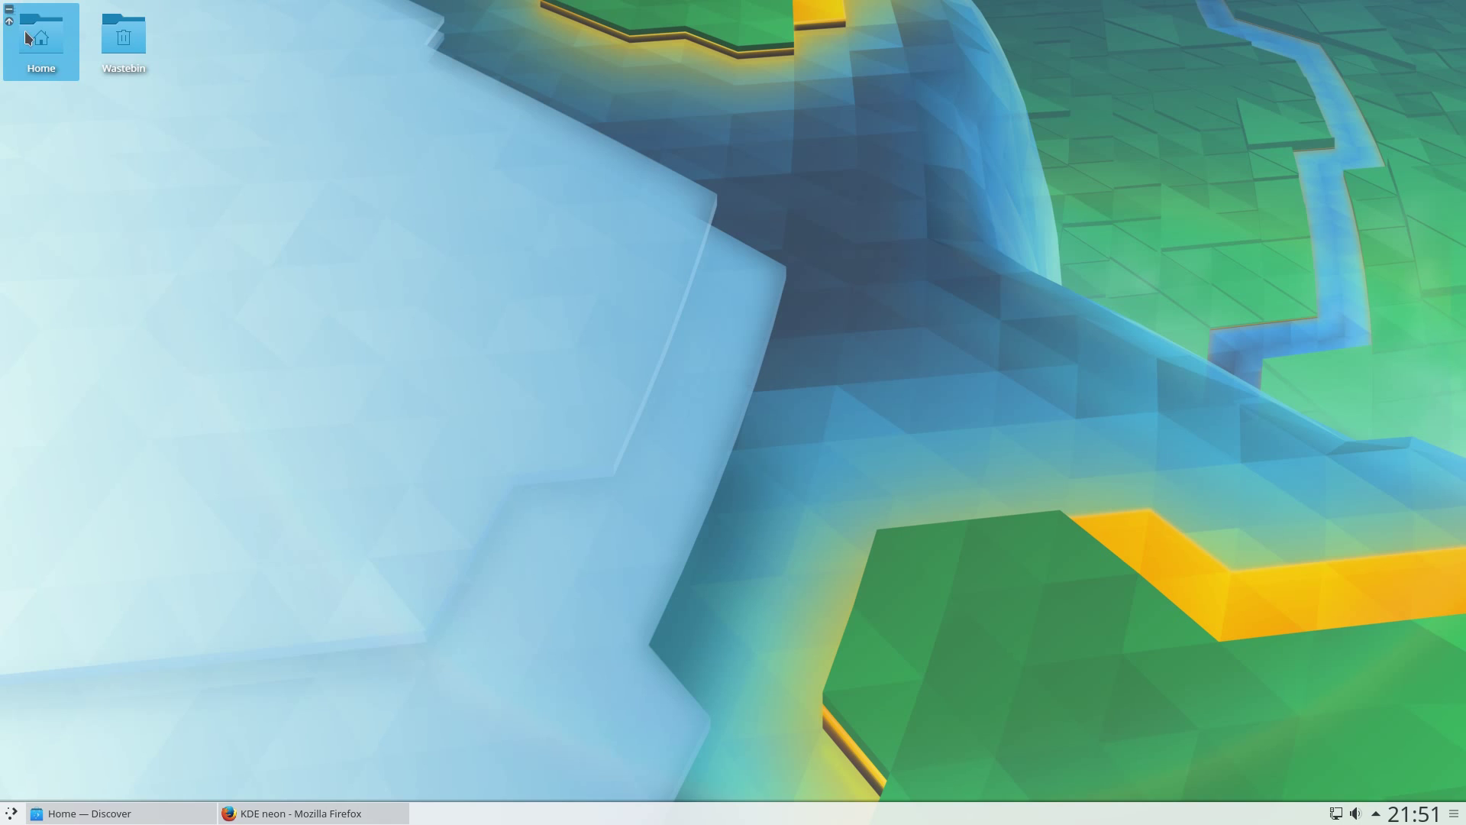
click(11, 12)
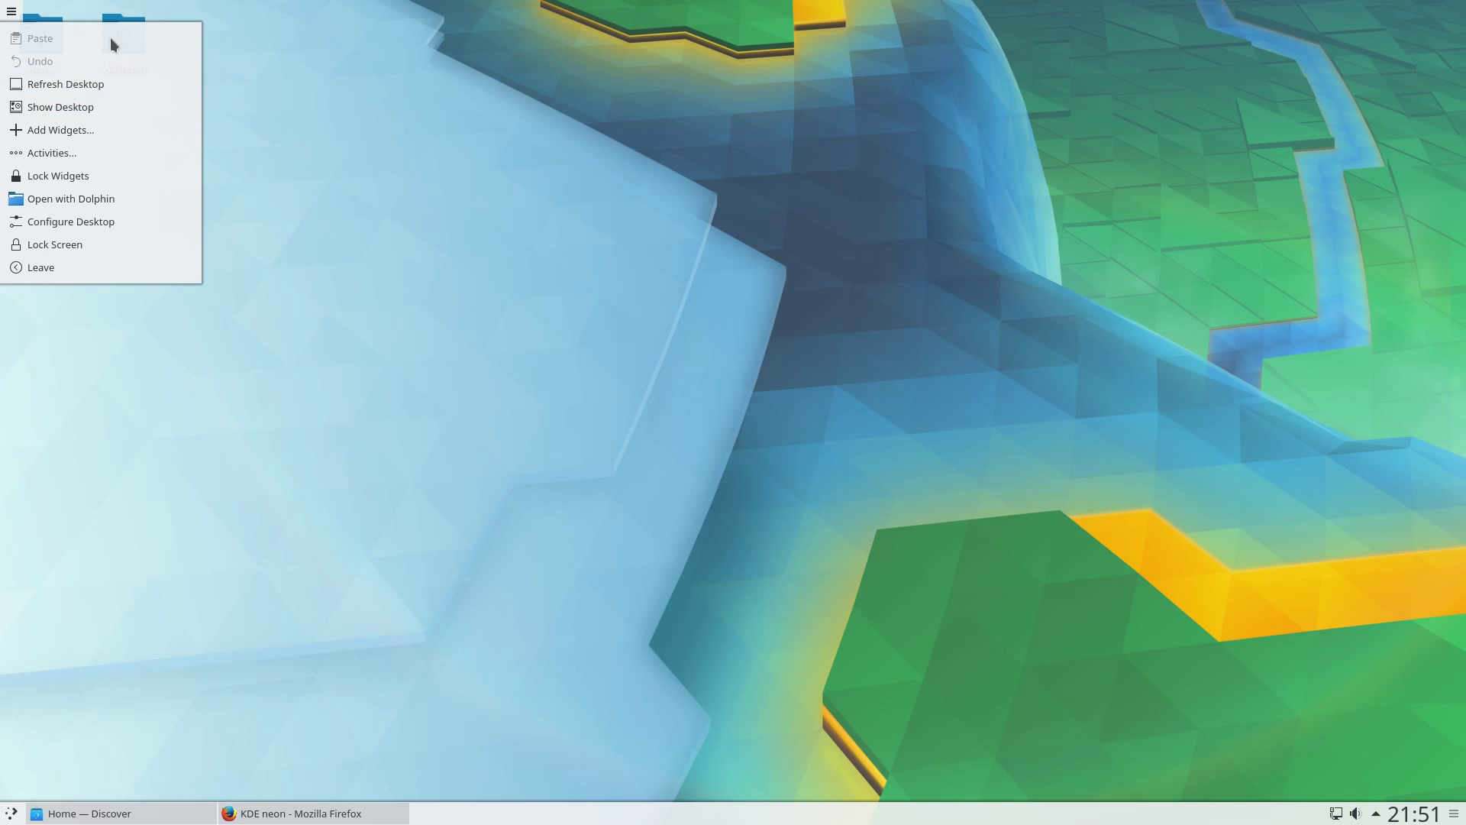
- Drag the Home icon right of the Wastebin, preview it in Dolphin, then close Dolphin
click(11, 11)
drag(48, 47, 222, 32)
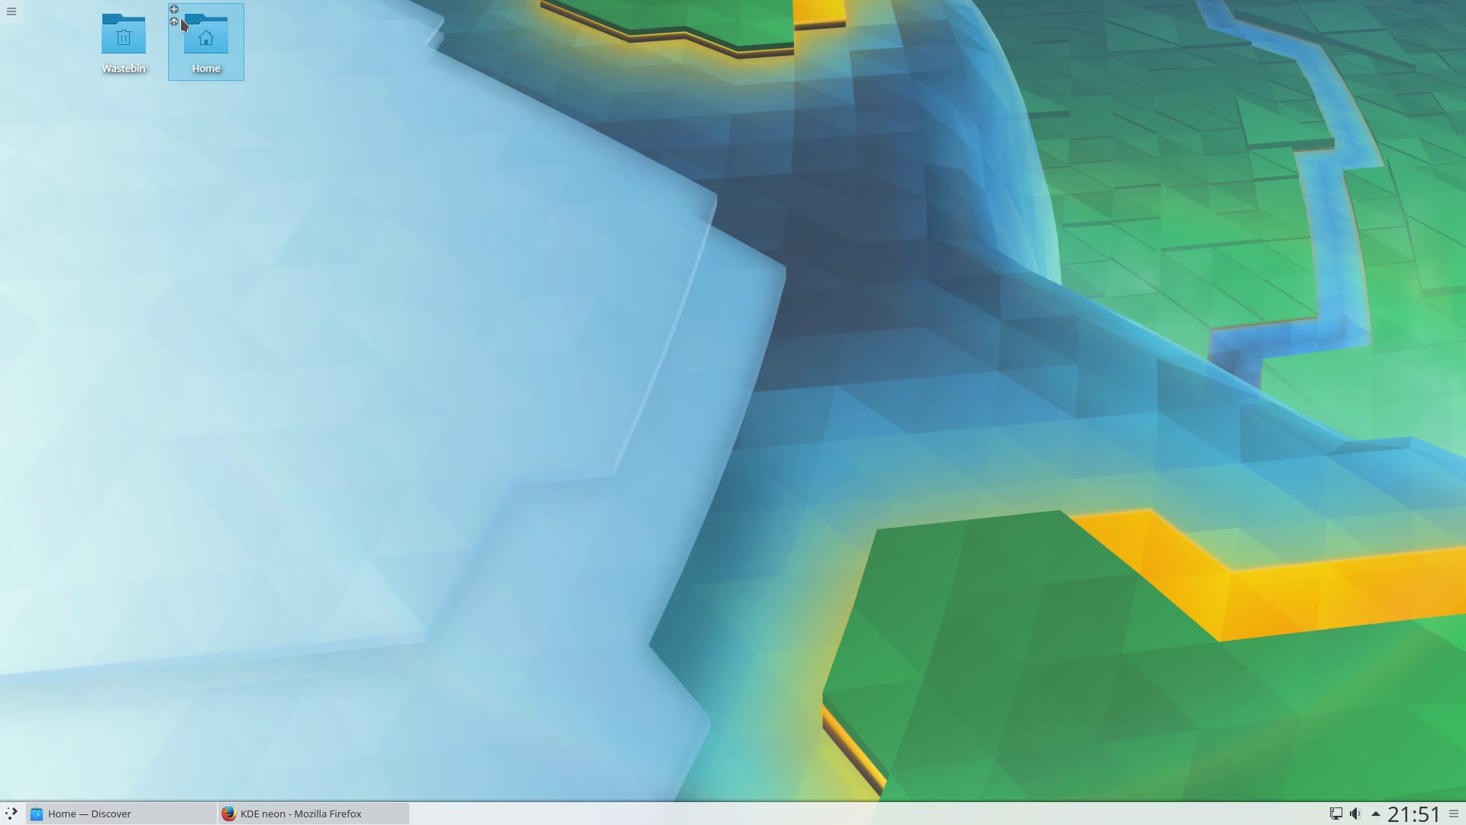
click(177, 25)
mouse_move(334, 183)
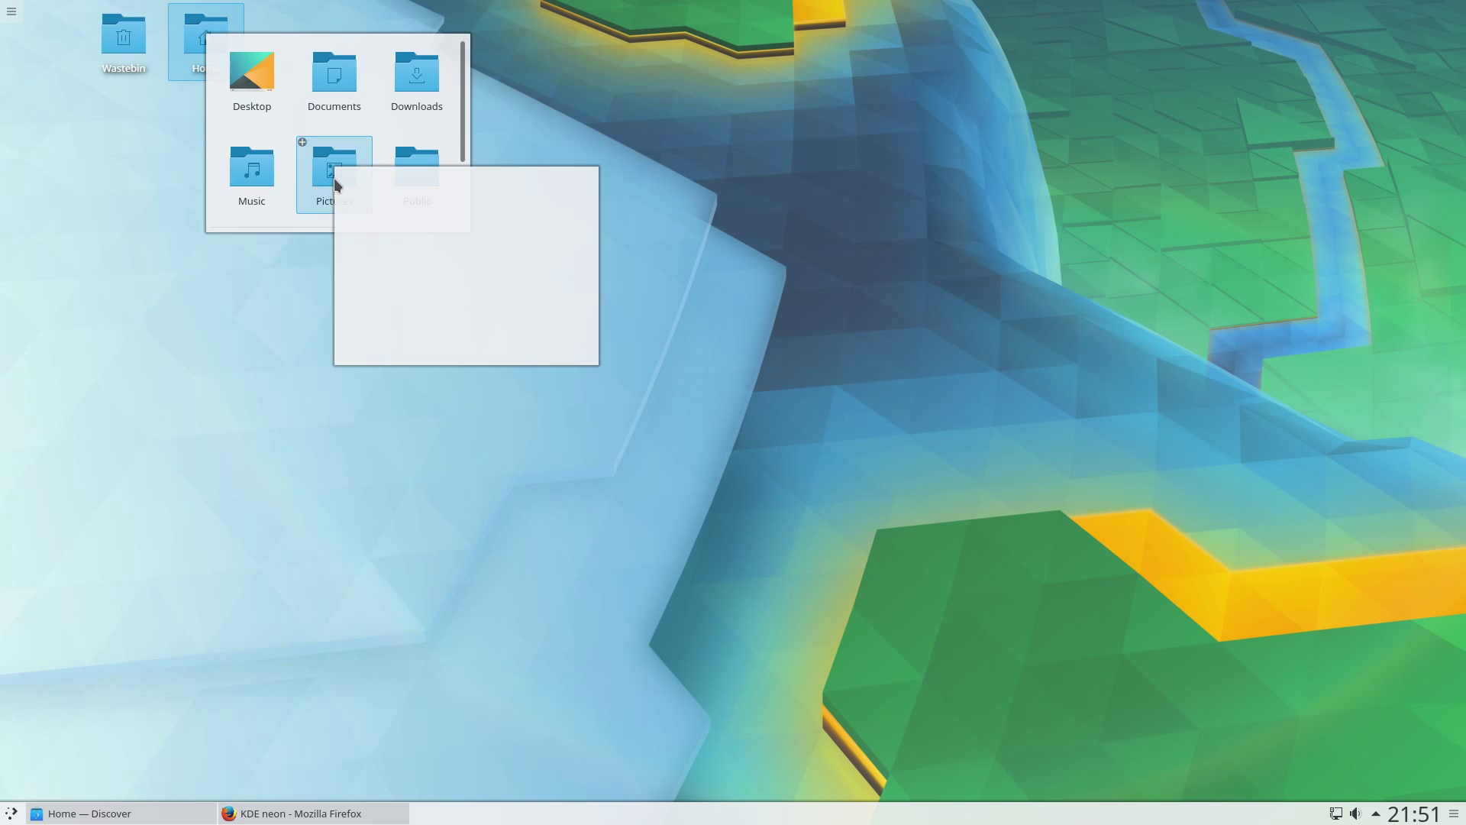
mouse_move(259, 182)
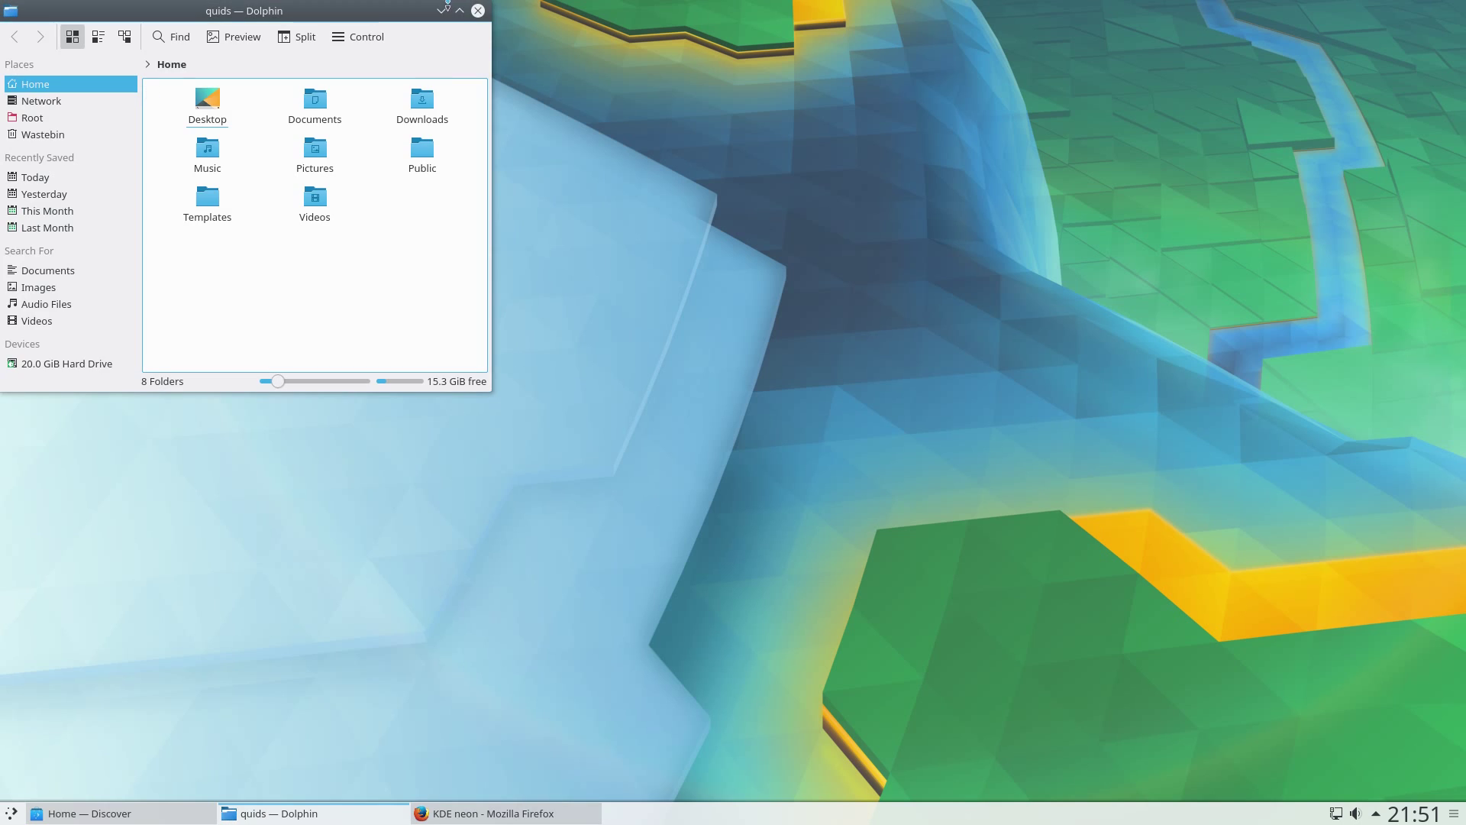
click(478, 12)
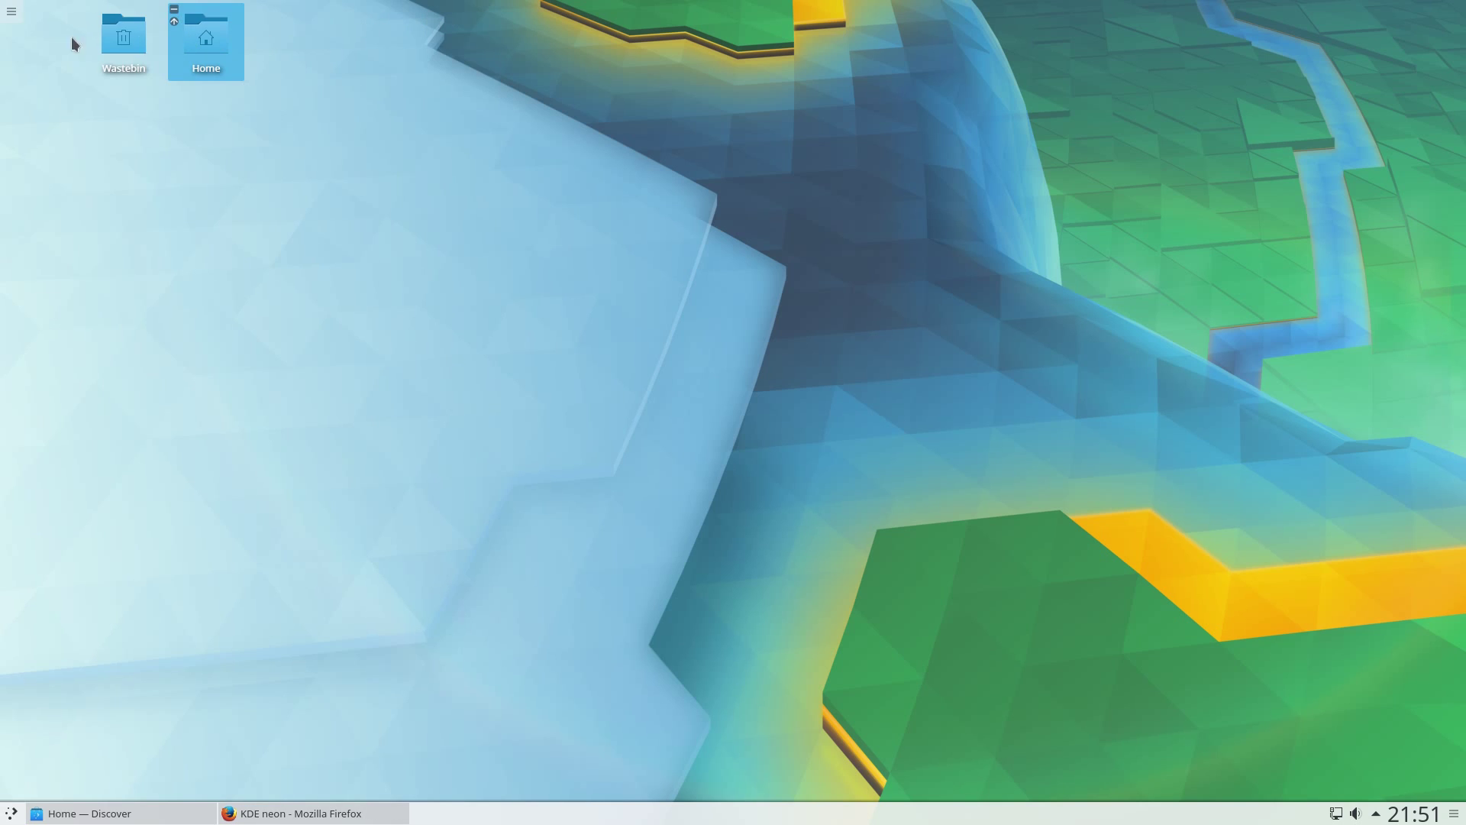
- In Configure Desktop, change the layout from Folder View to Desktop and apply it
right_click(50, 98)
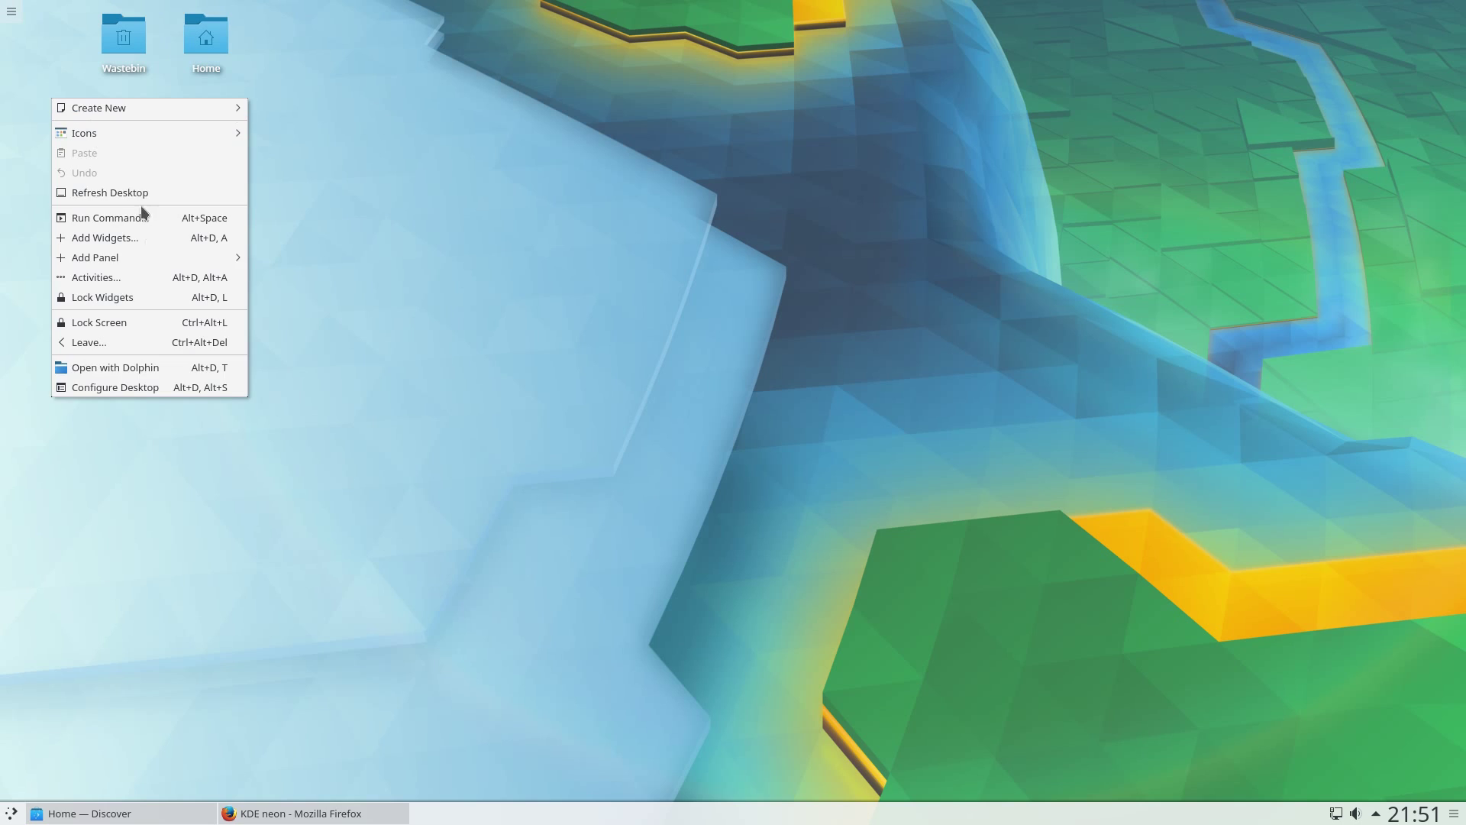
click(141, 383)
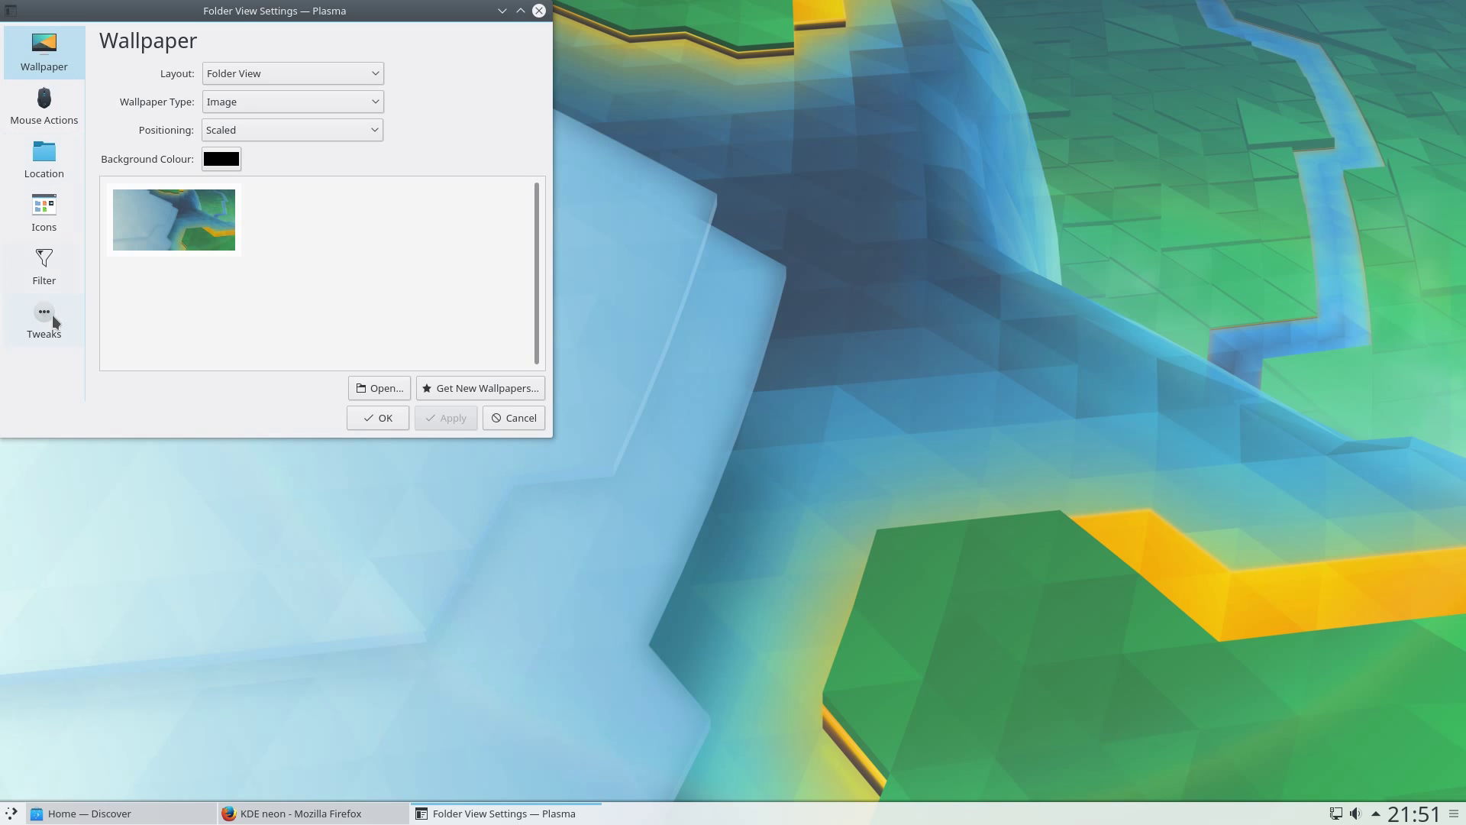
key(Escape)
right_click(185, 138)
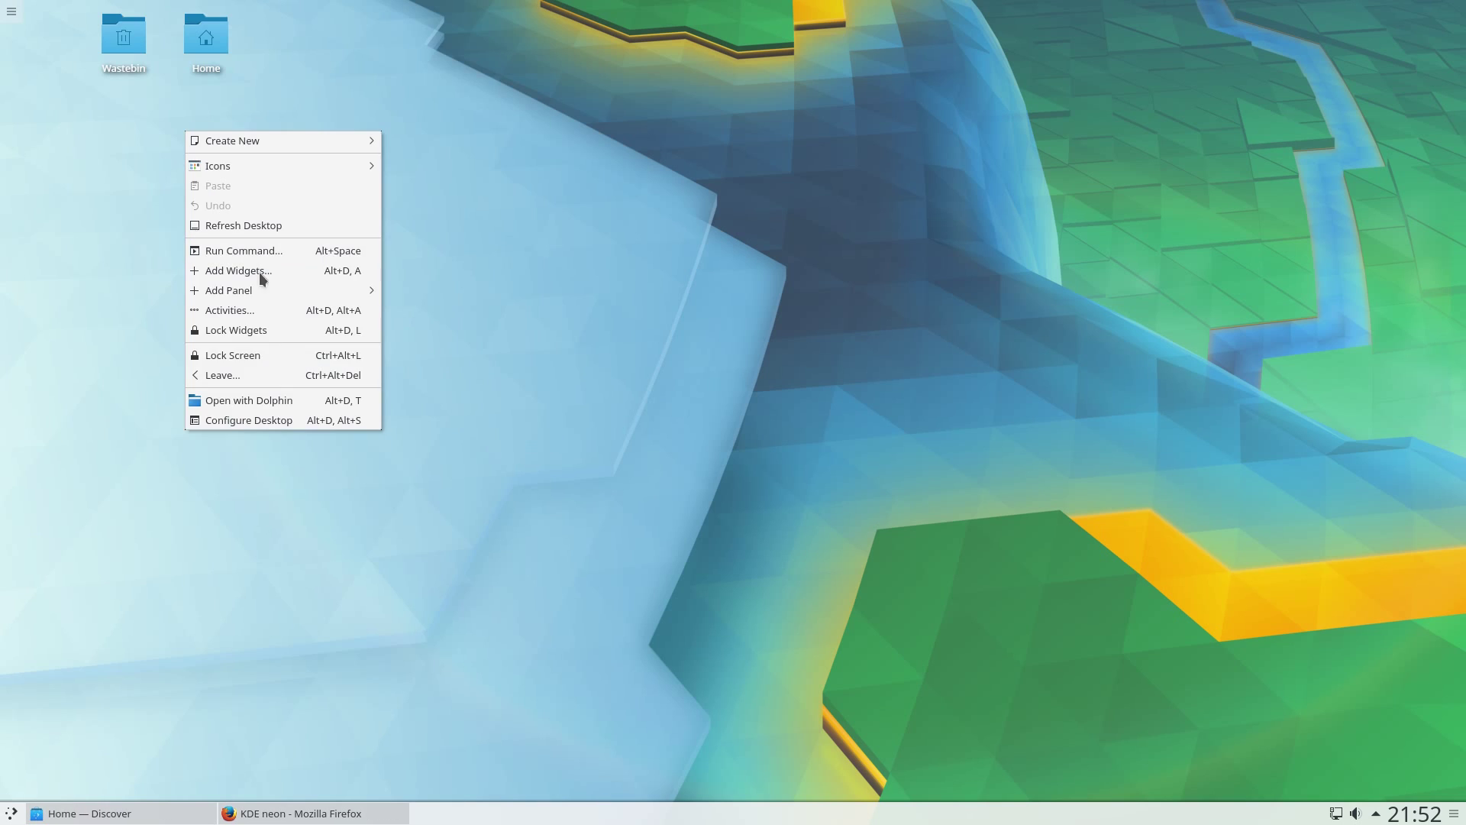
click(277, 418)
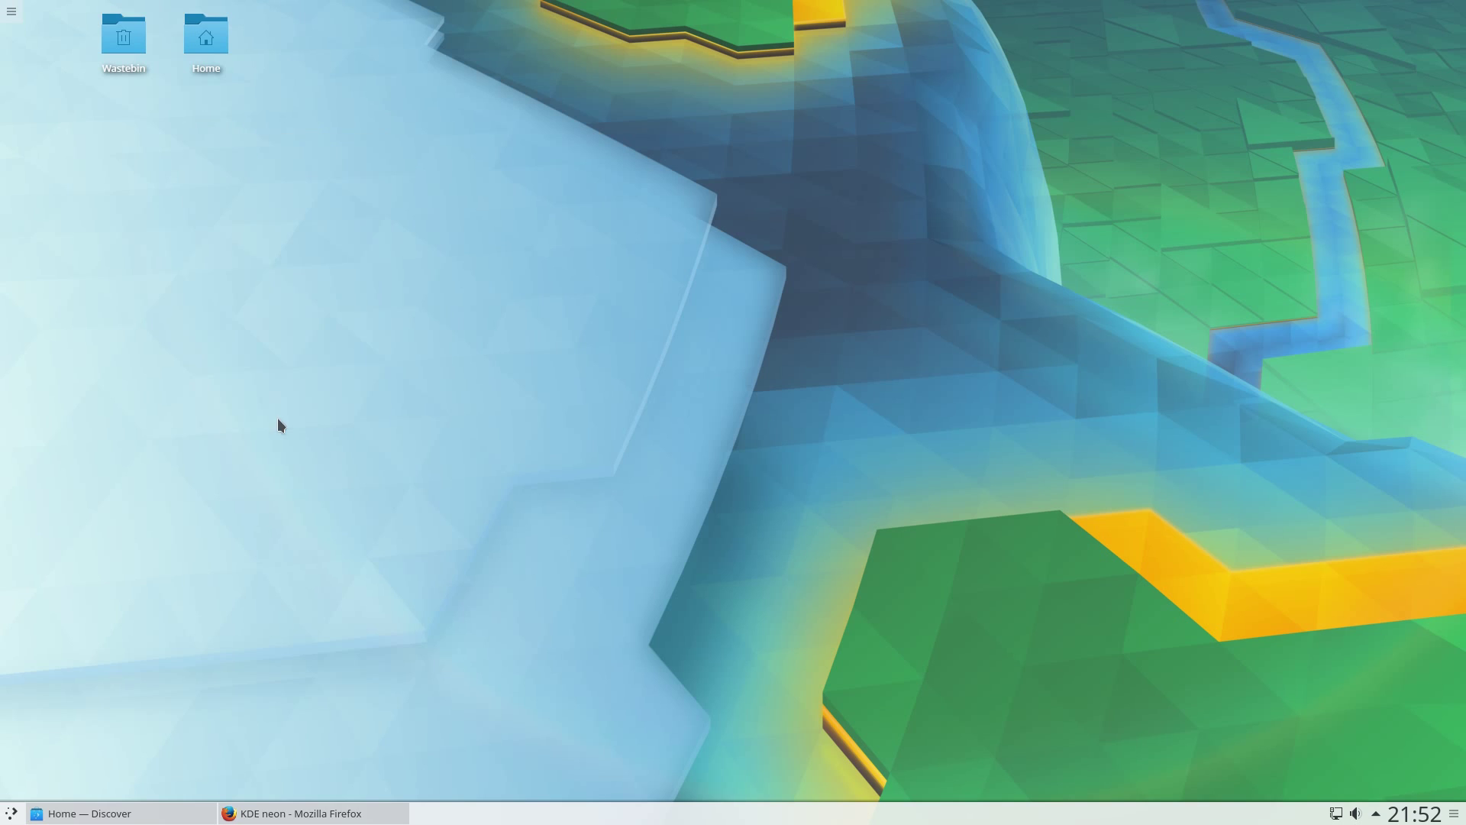
click(229, 74)
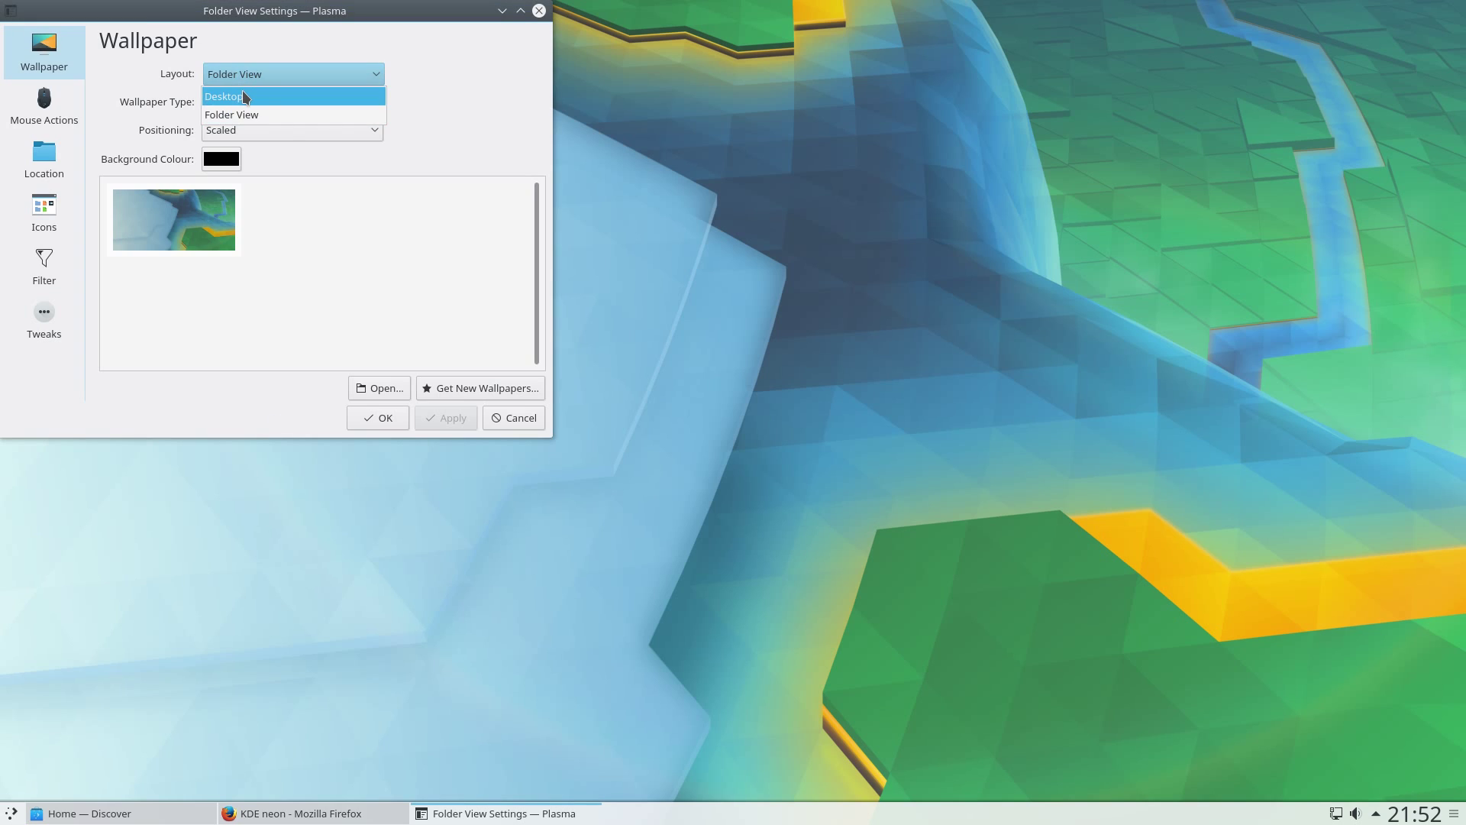
click(242, 90)
click(338, 122)
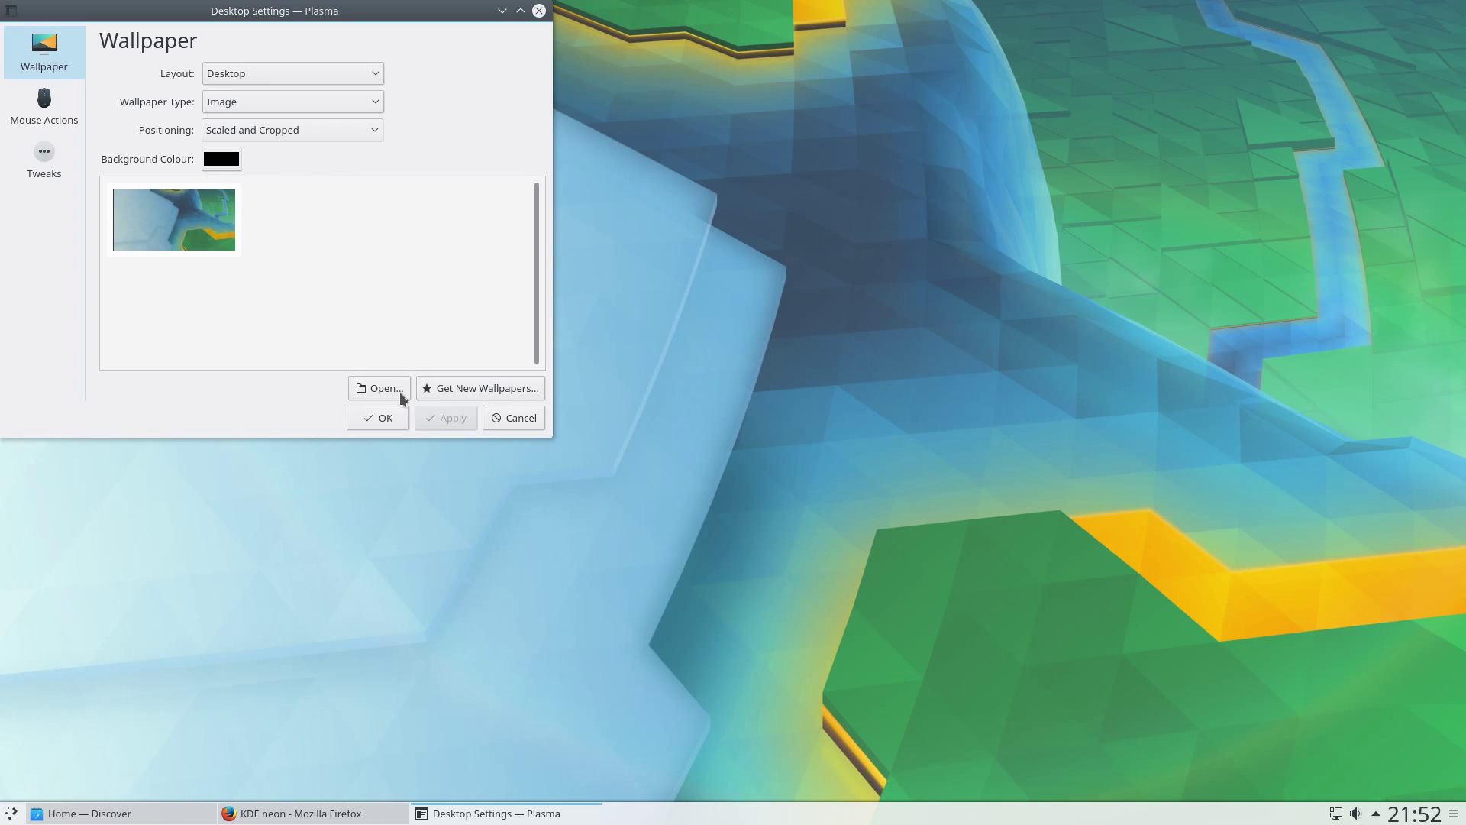
click(388, 425)
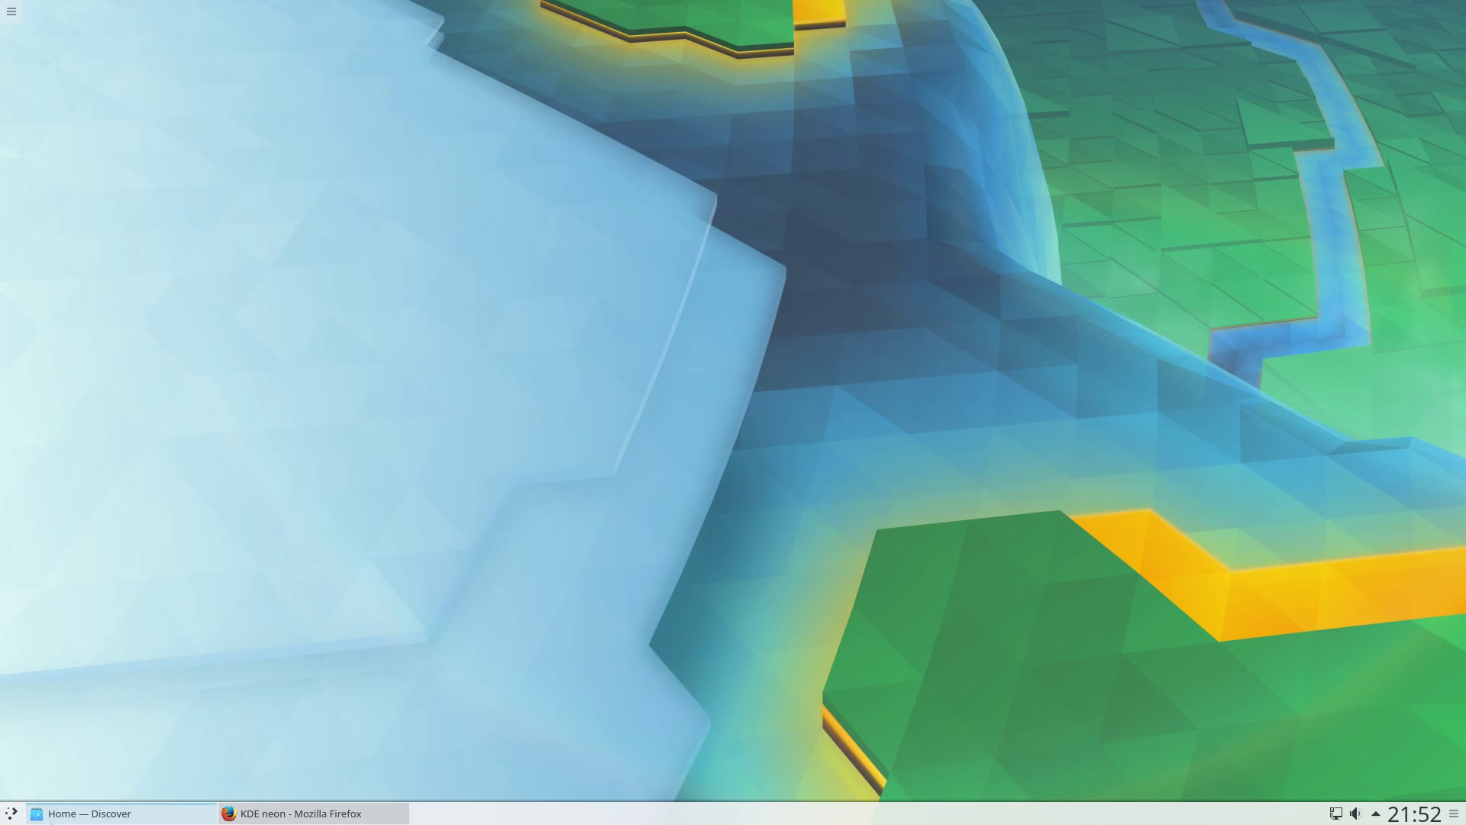
- Swap the panel launcher for the Application Dashboard through the launcher's Alternatives
click(17, 814)
right_click(18, 815)
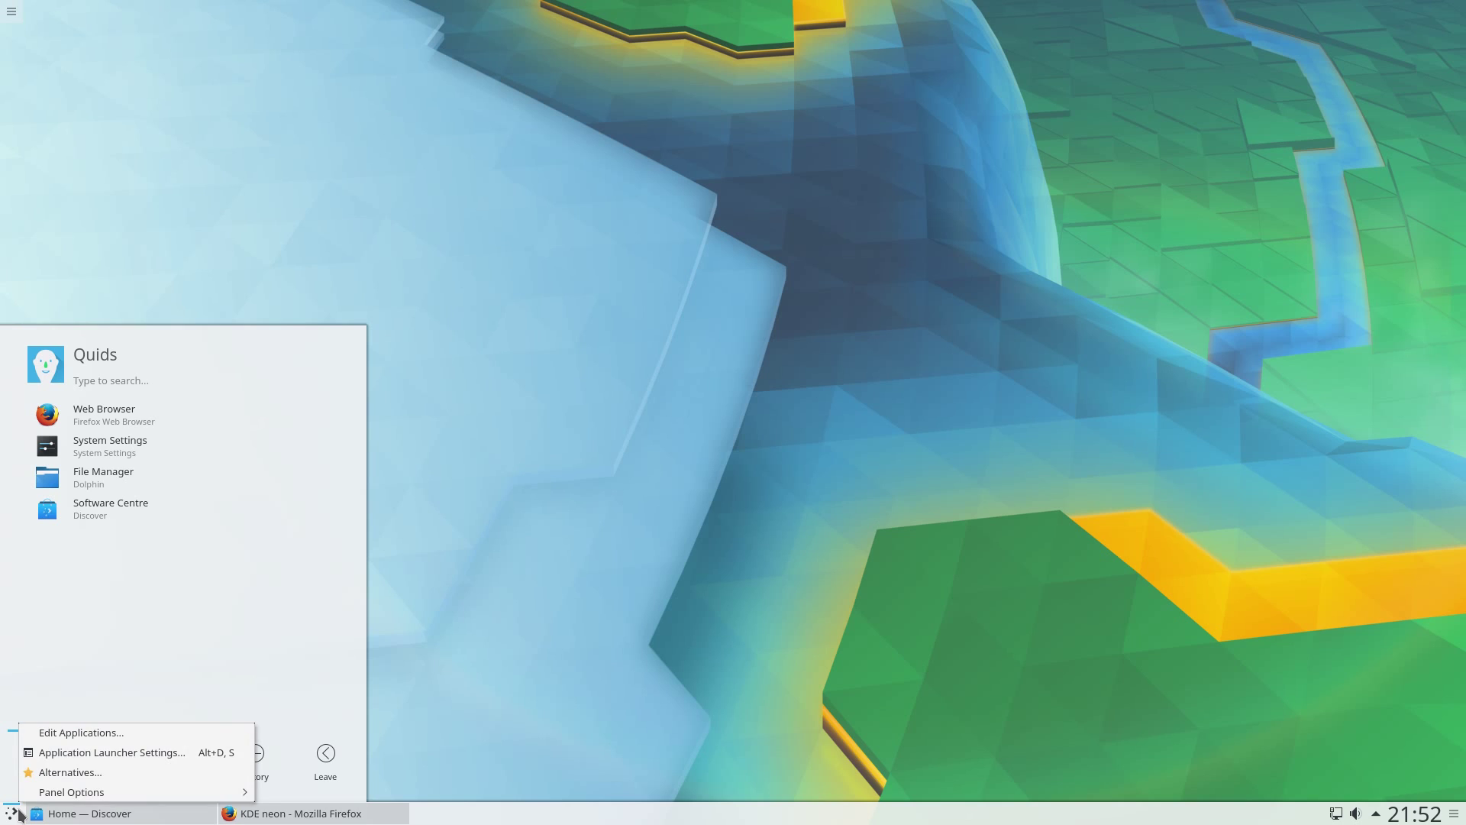
click(57, 772)
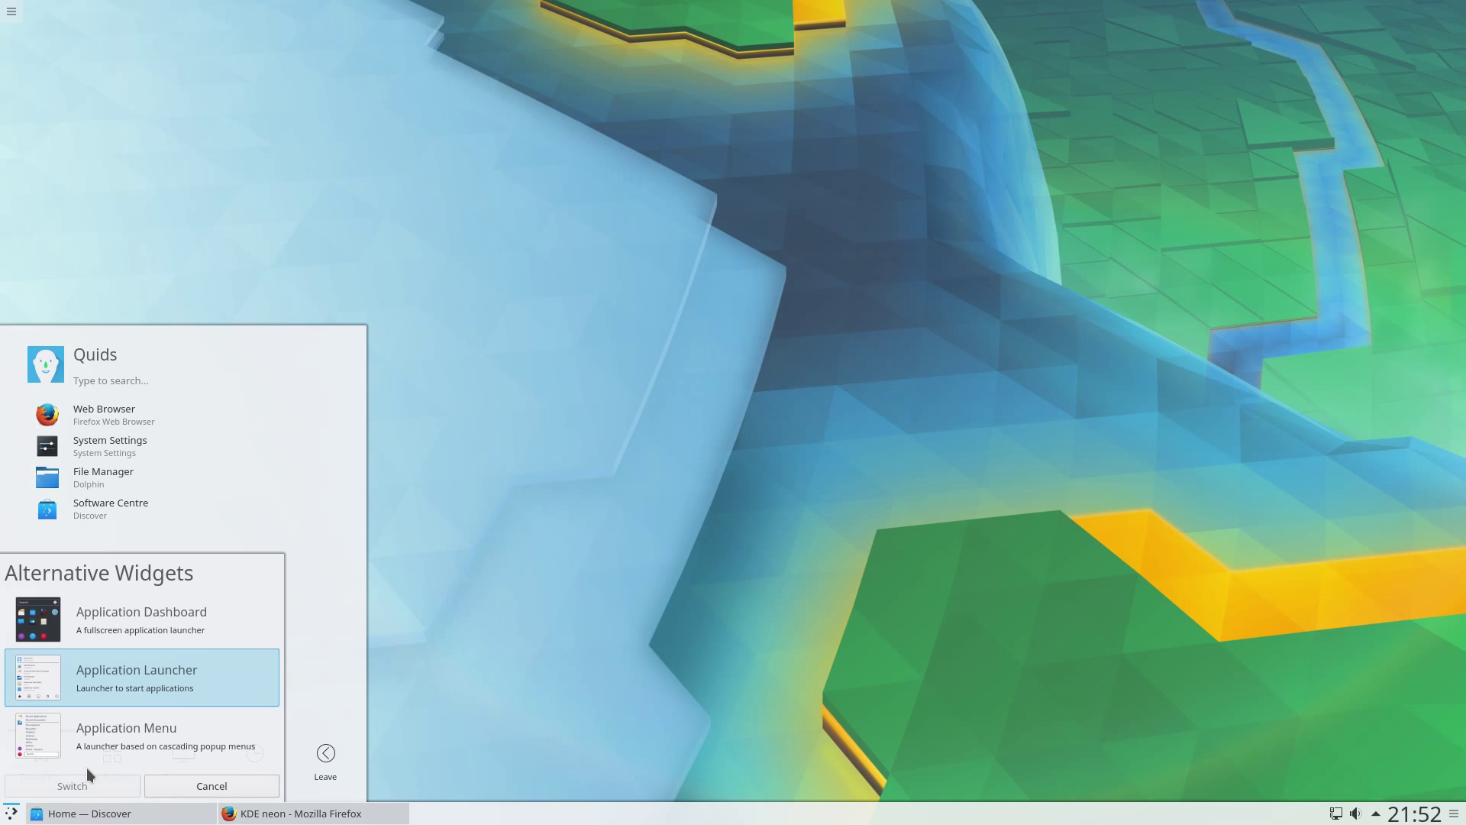
click(102, 611)
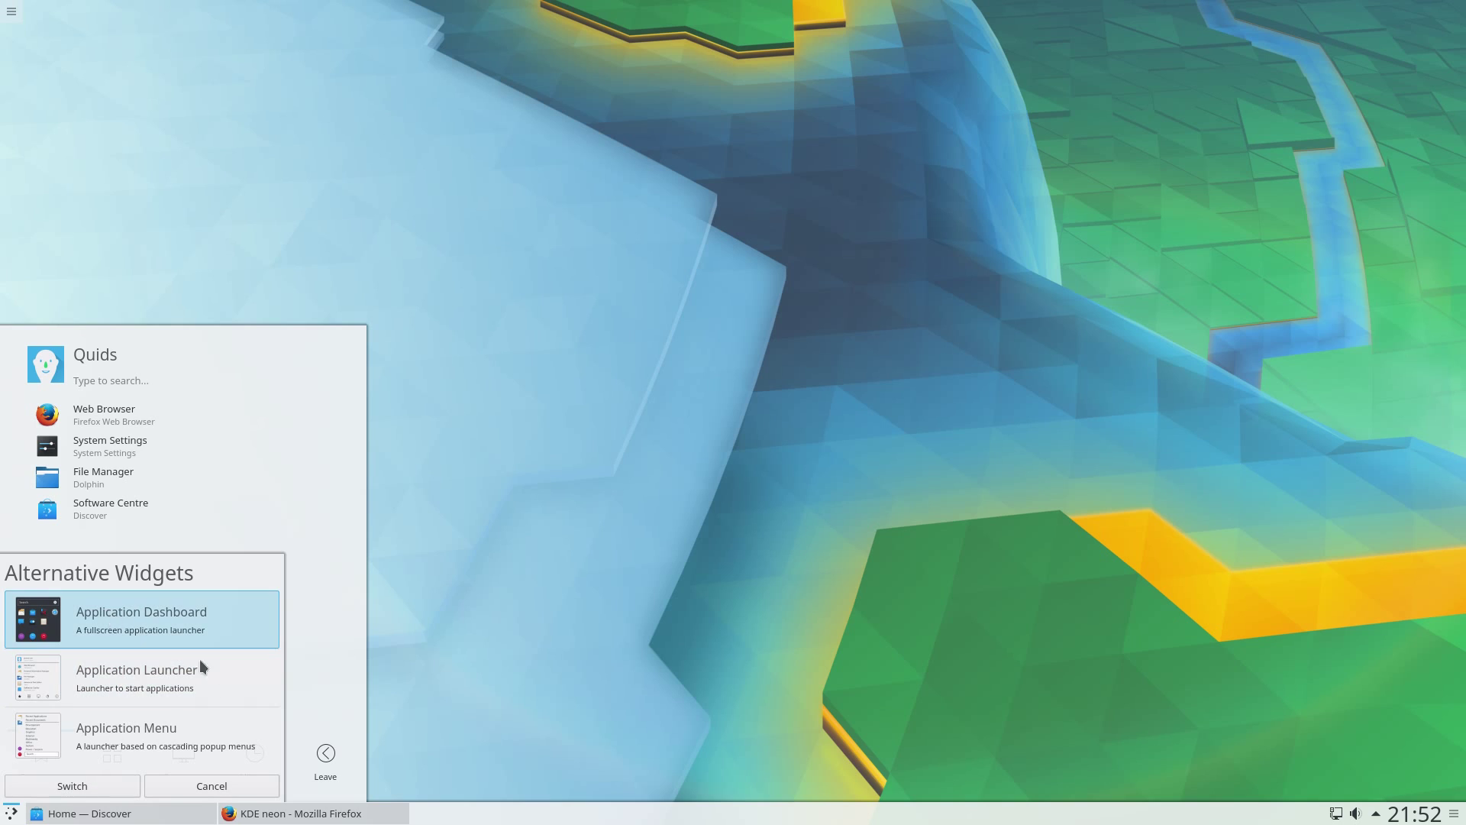
click(91, 790)
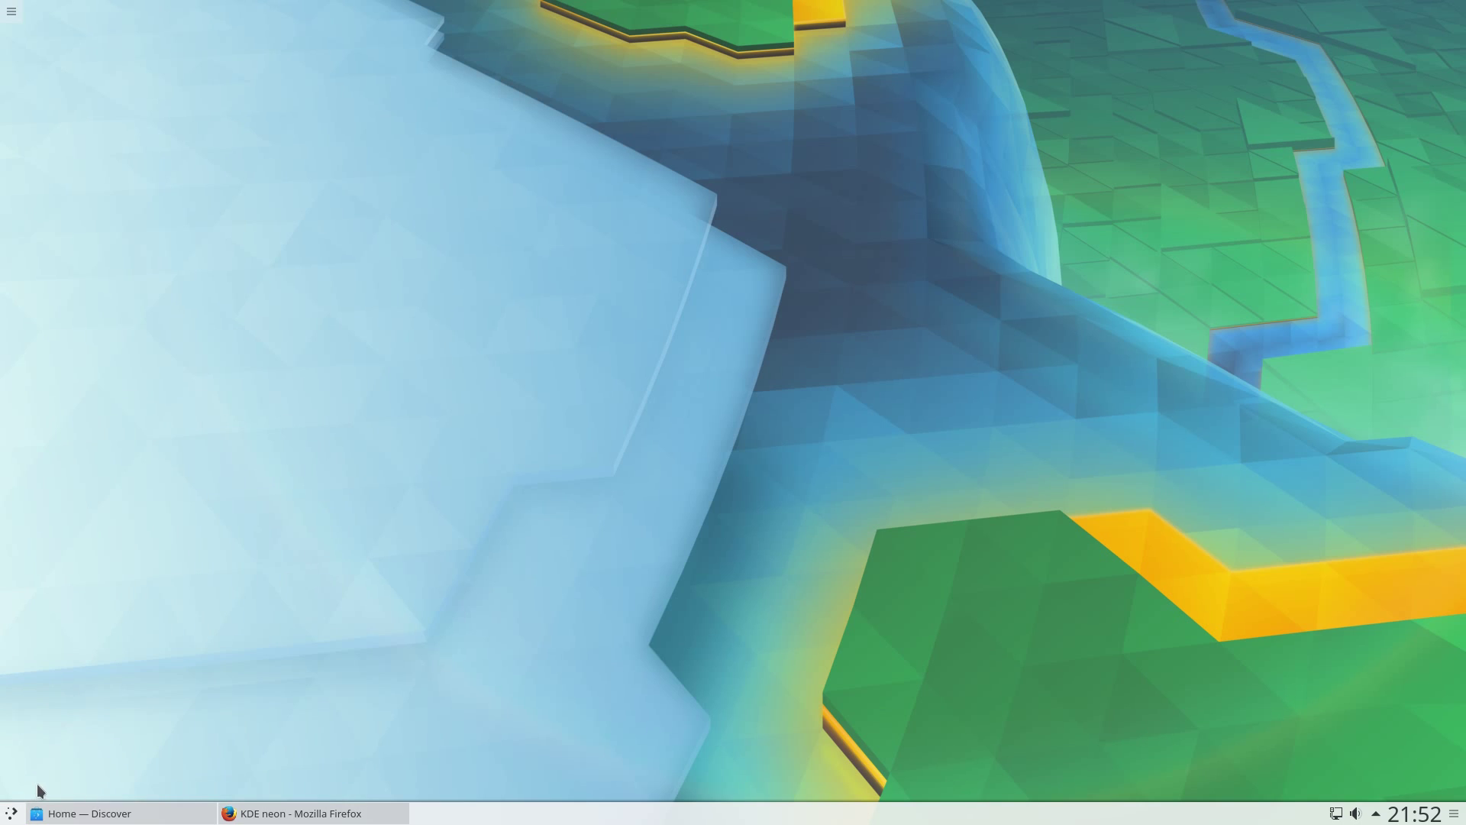
- Open the full-screen Application Dashboard on the System category
click(10, 814)
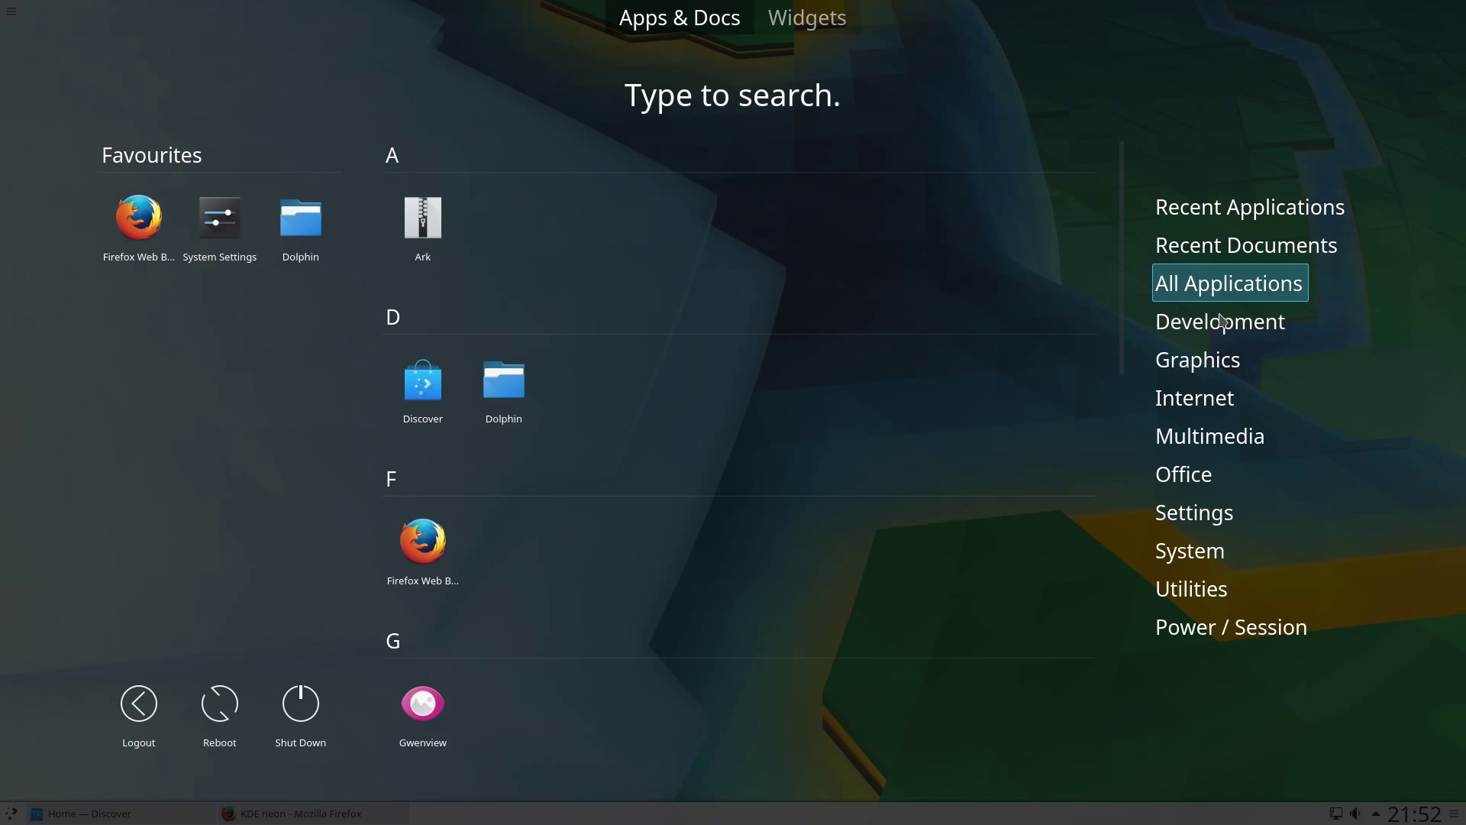
mouse_move(1225, 405)
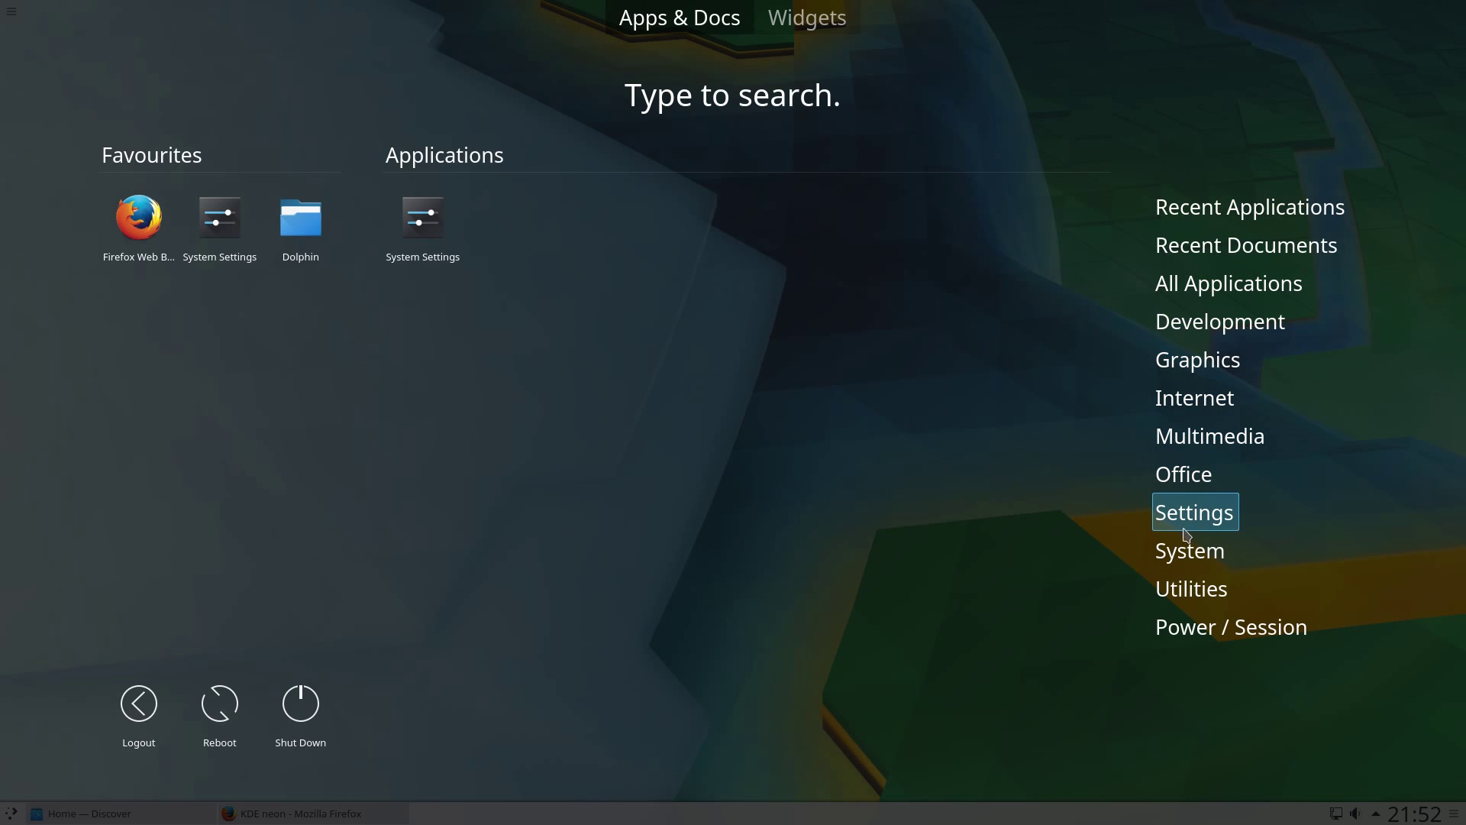
mouse_move(1225, 552)
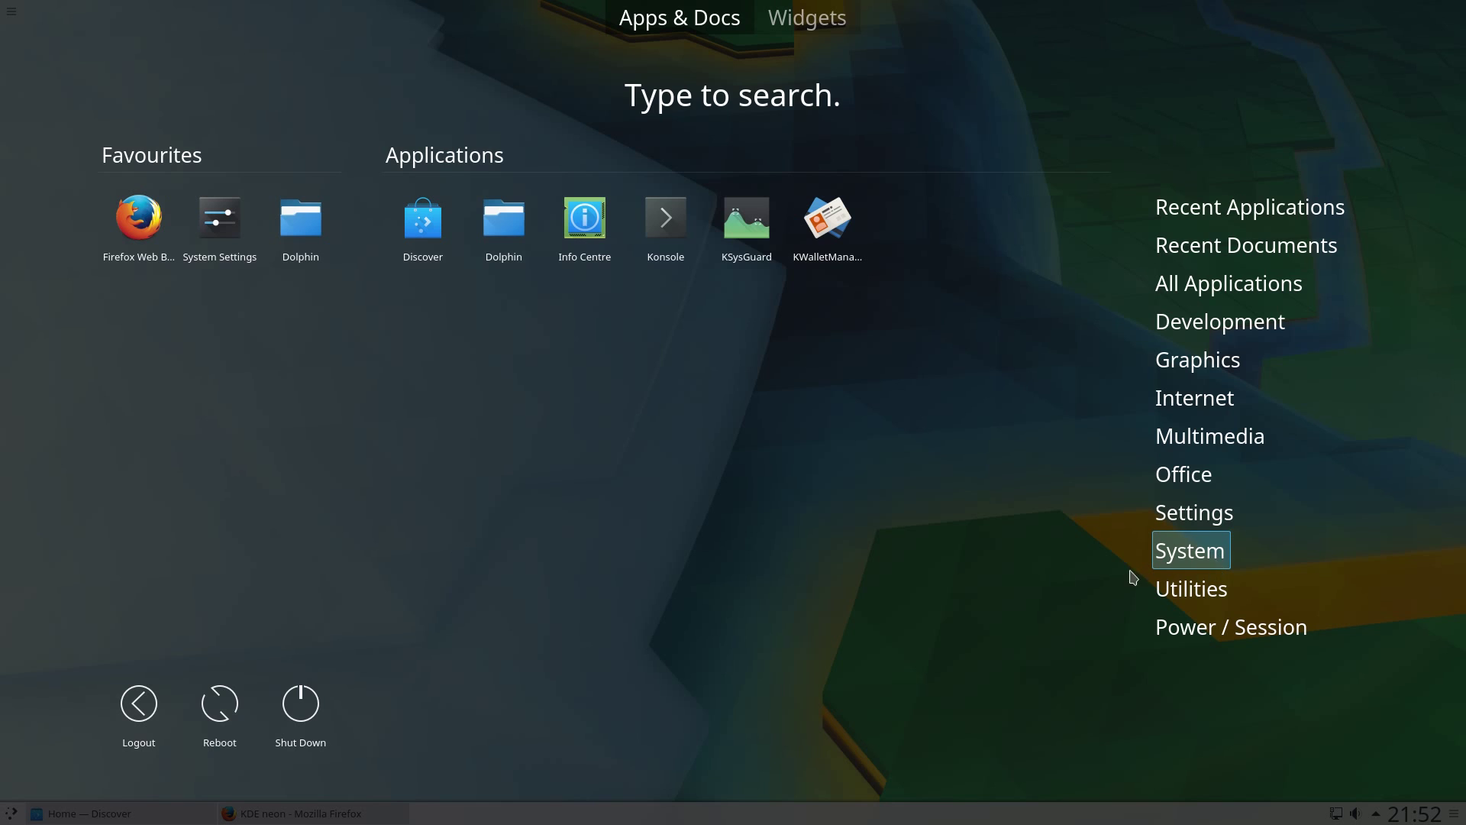
- Launch KSysGuard from the System category, review its 157-process table, then close it
click(742, 225)
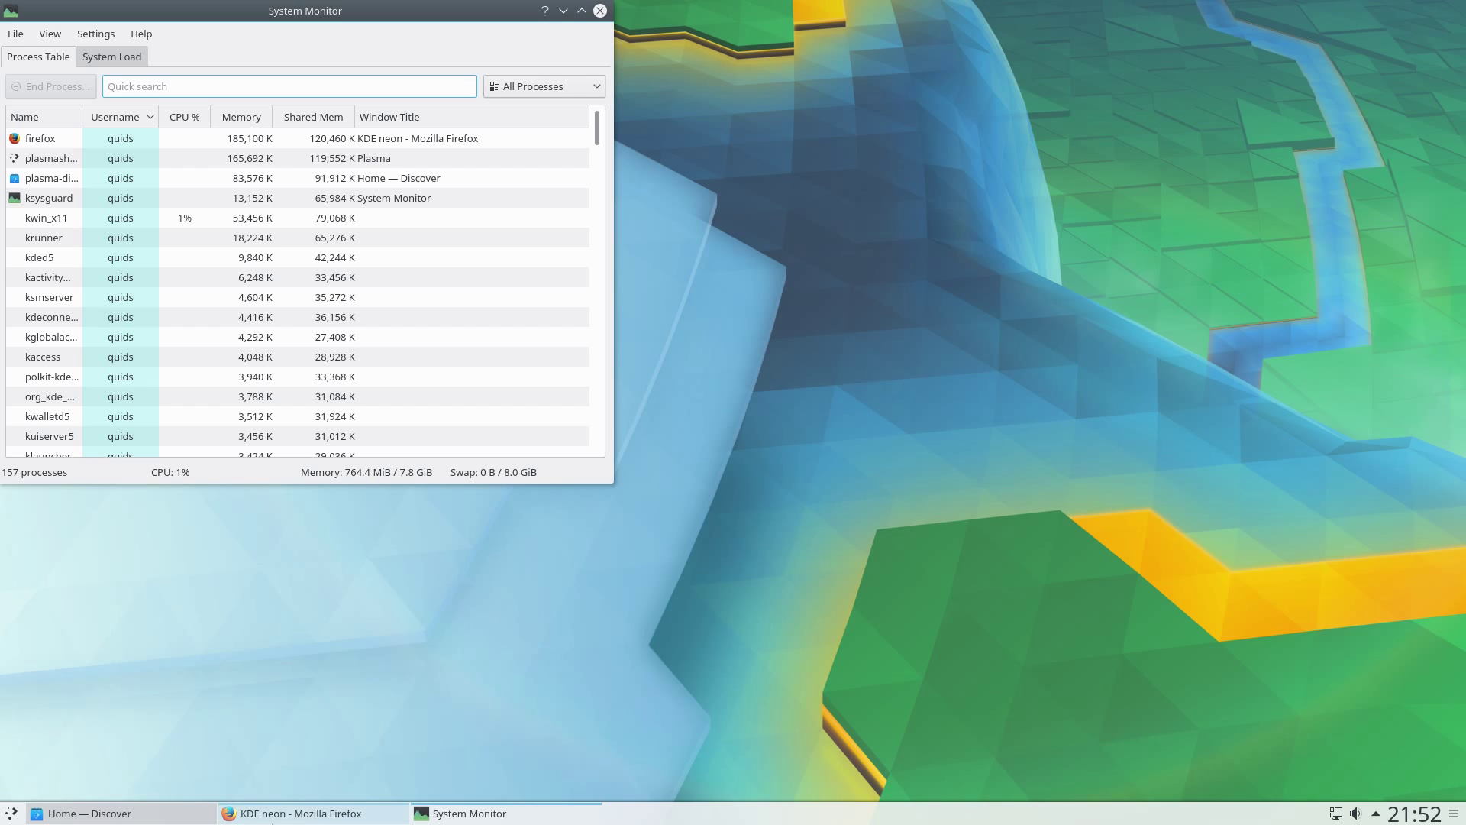
mouse_move(273, 814)
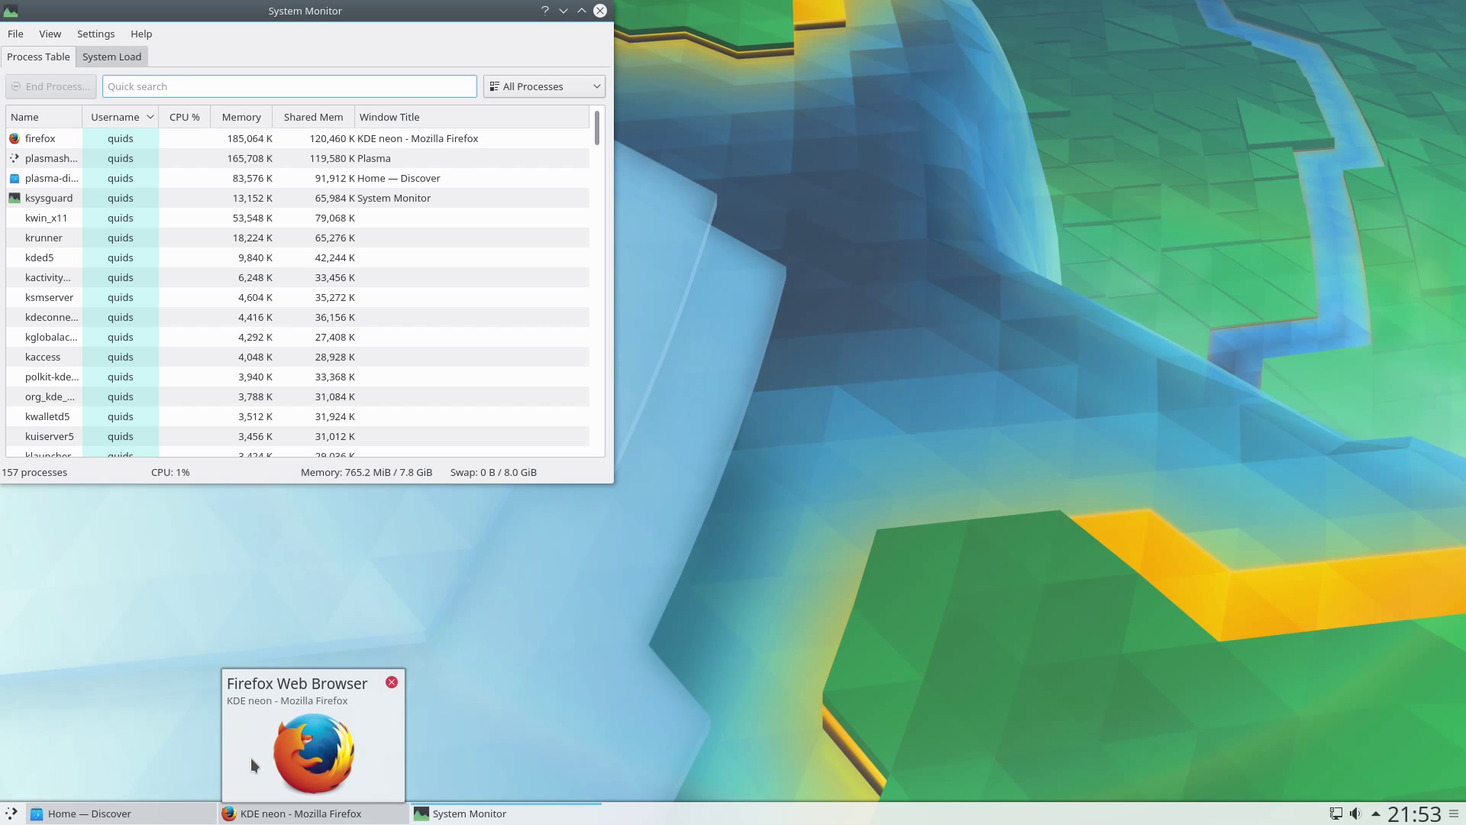
click(601, 11)
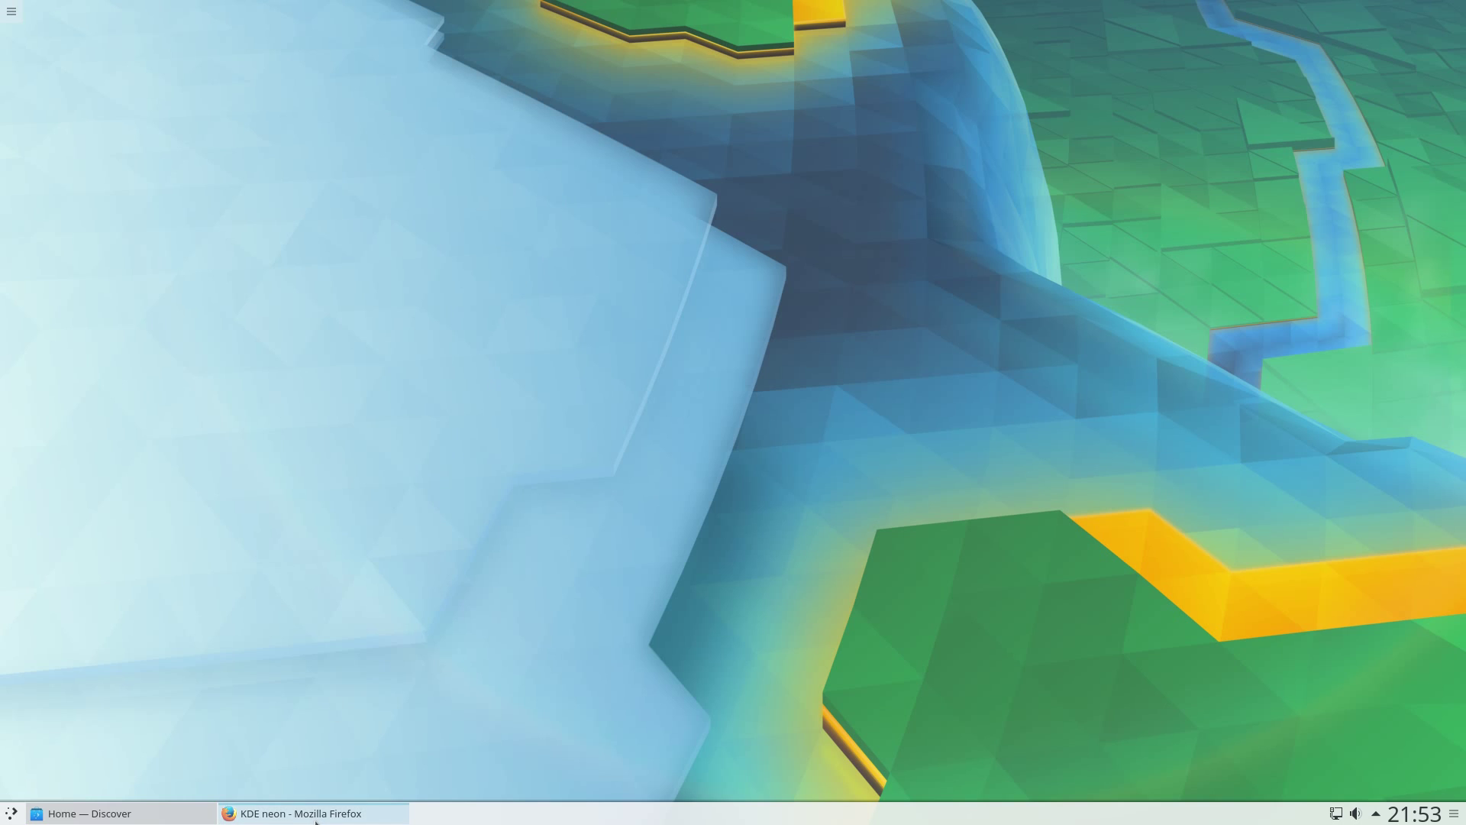
mouse_move(337, 822)
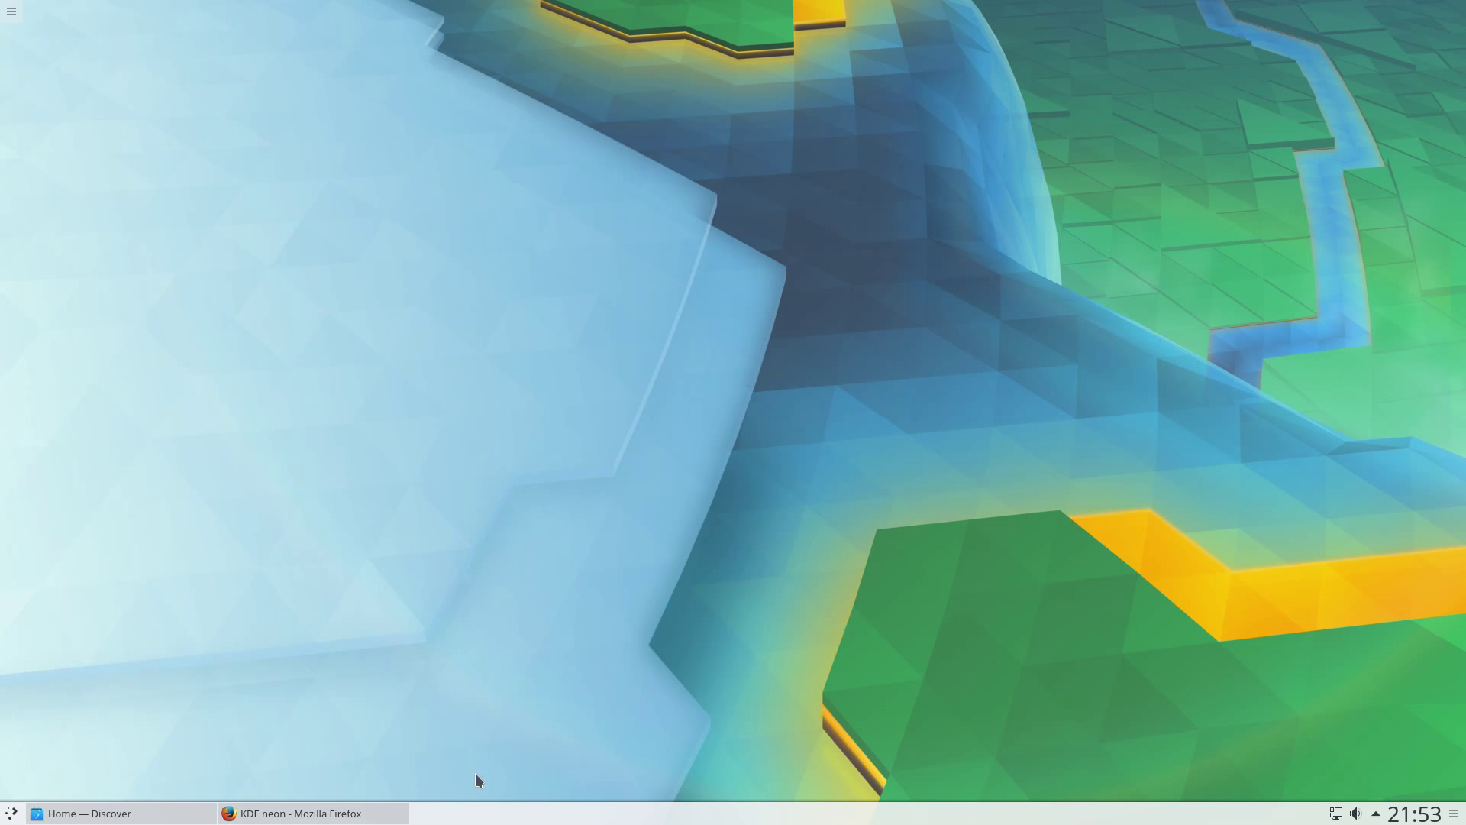
right_click(456, 815)
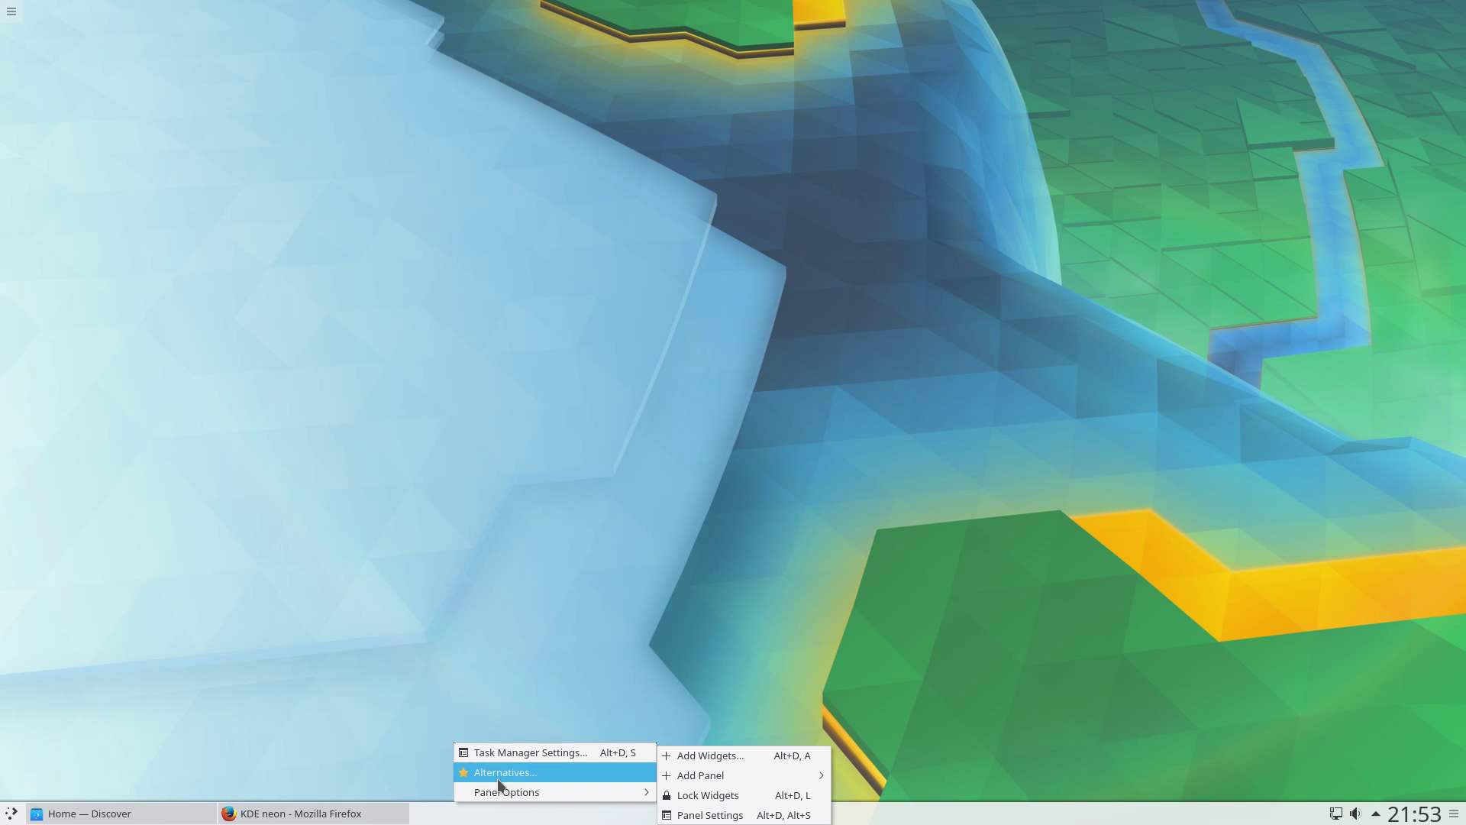
click(497, 777)
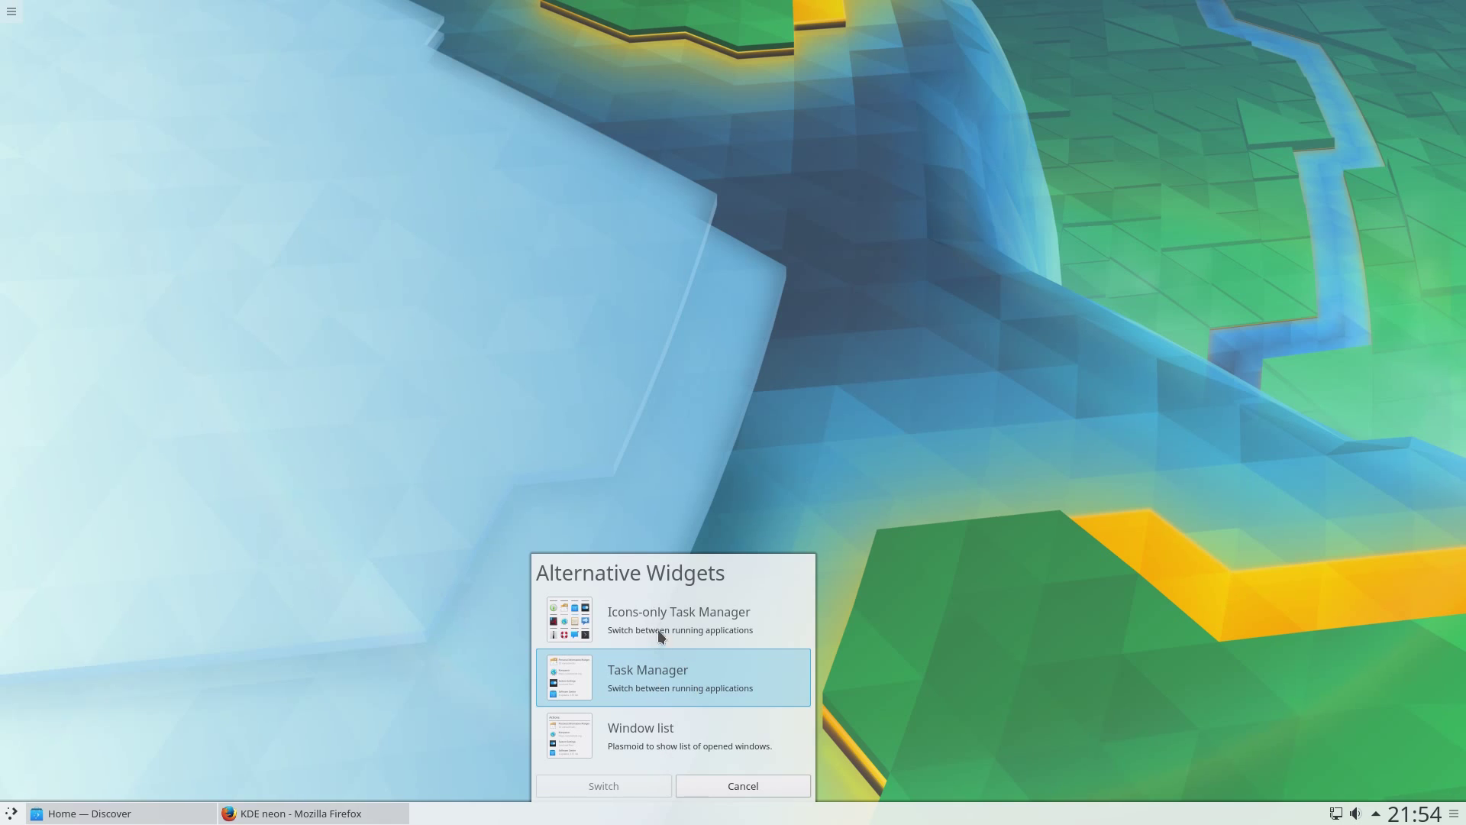
click(735, 786)
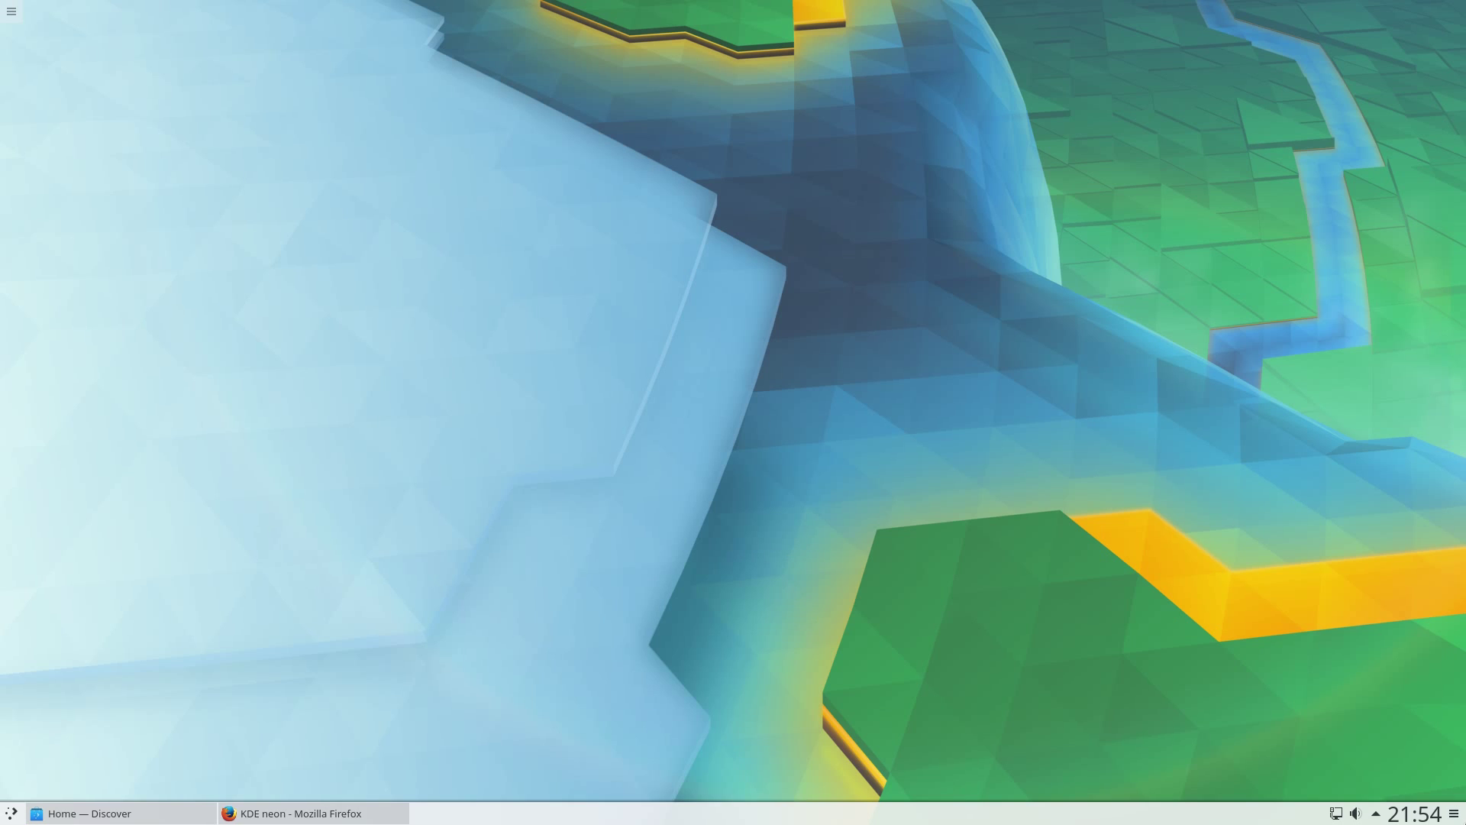
click(1455, 814)
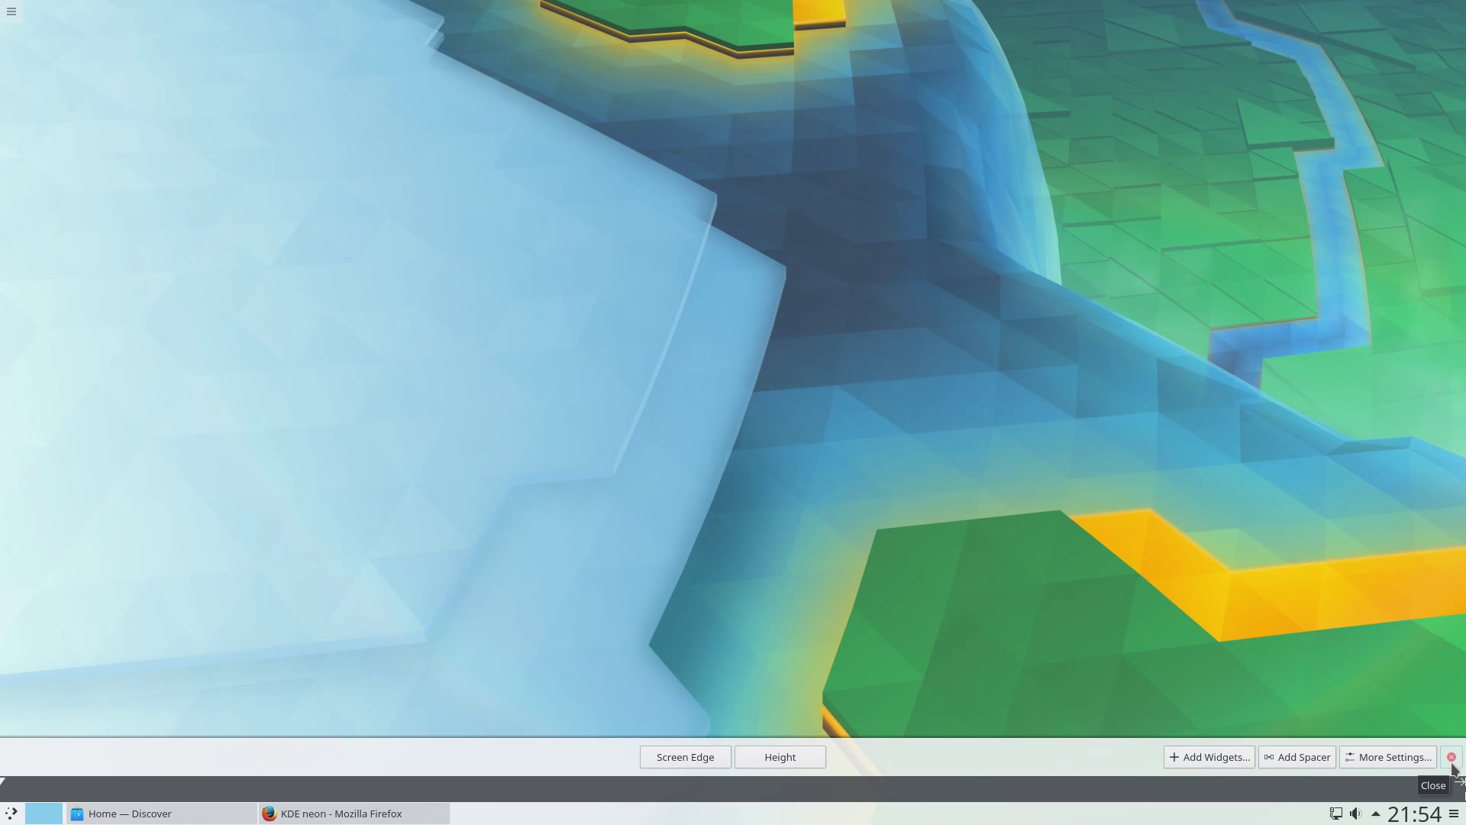
click(1452, 763)
click(16, 813)
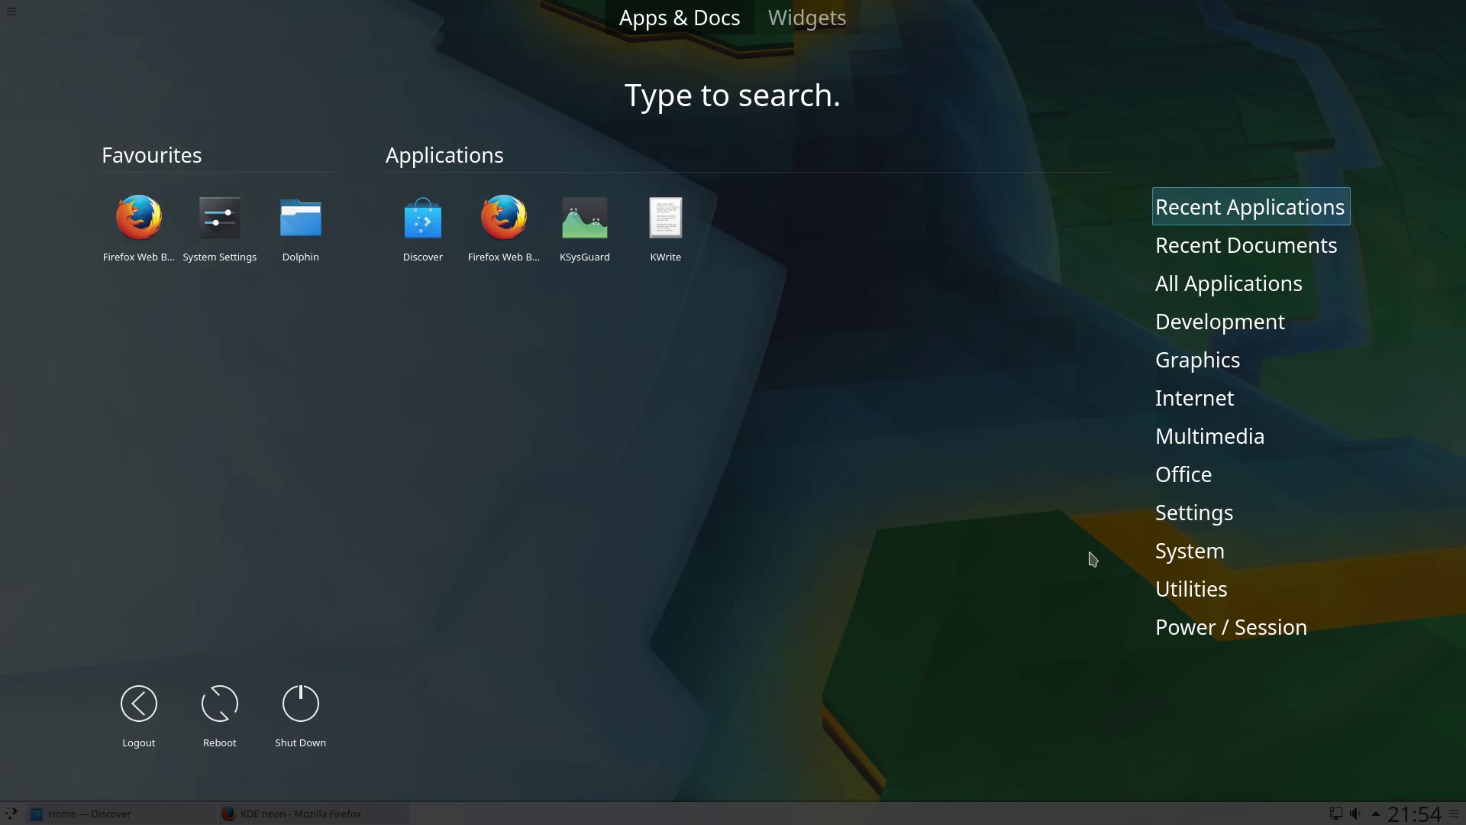
mouse_move(1168, 553)
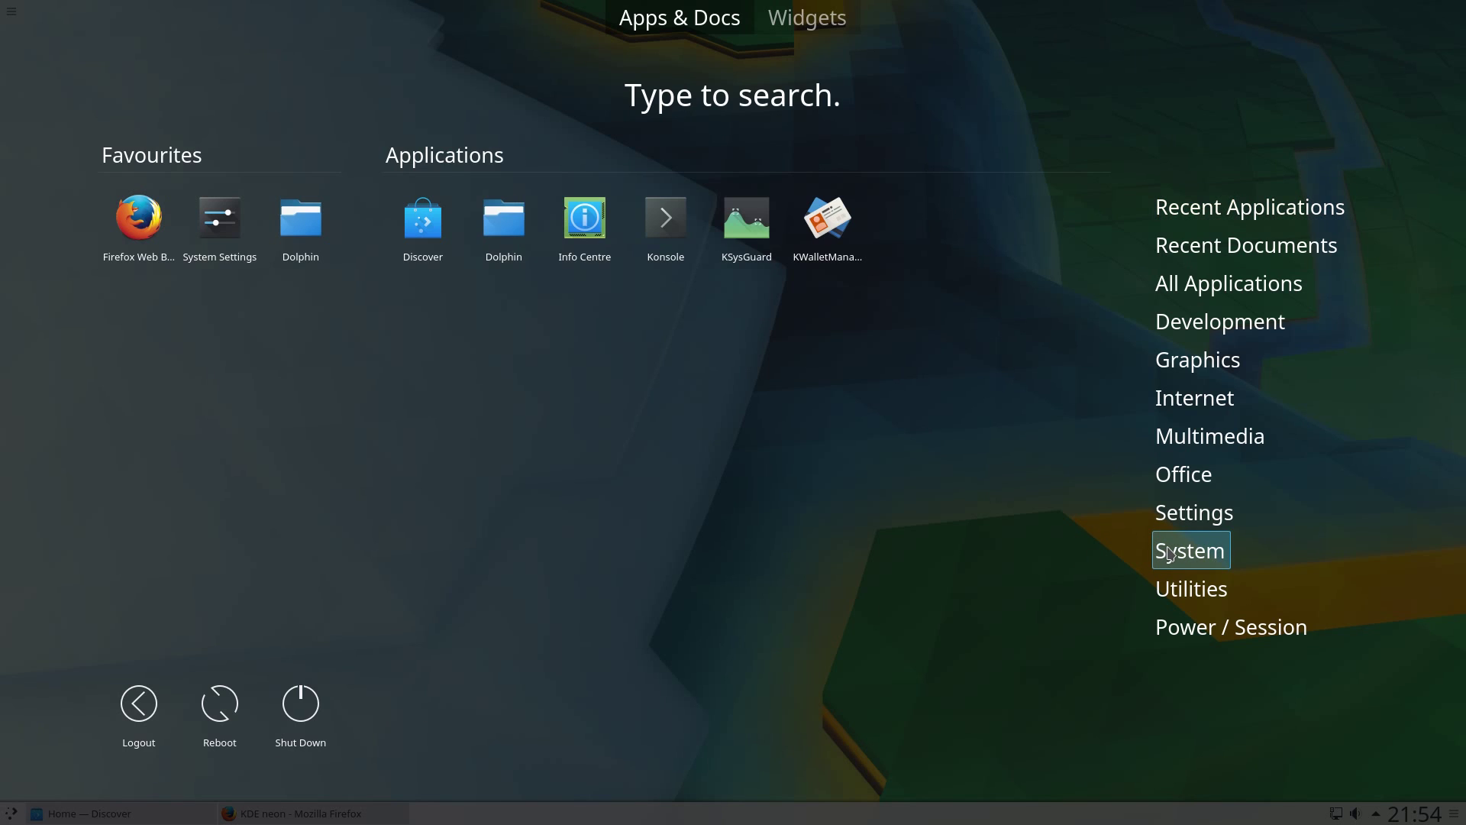
click(218, 268)
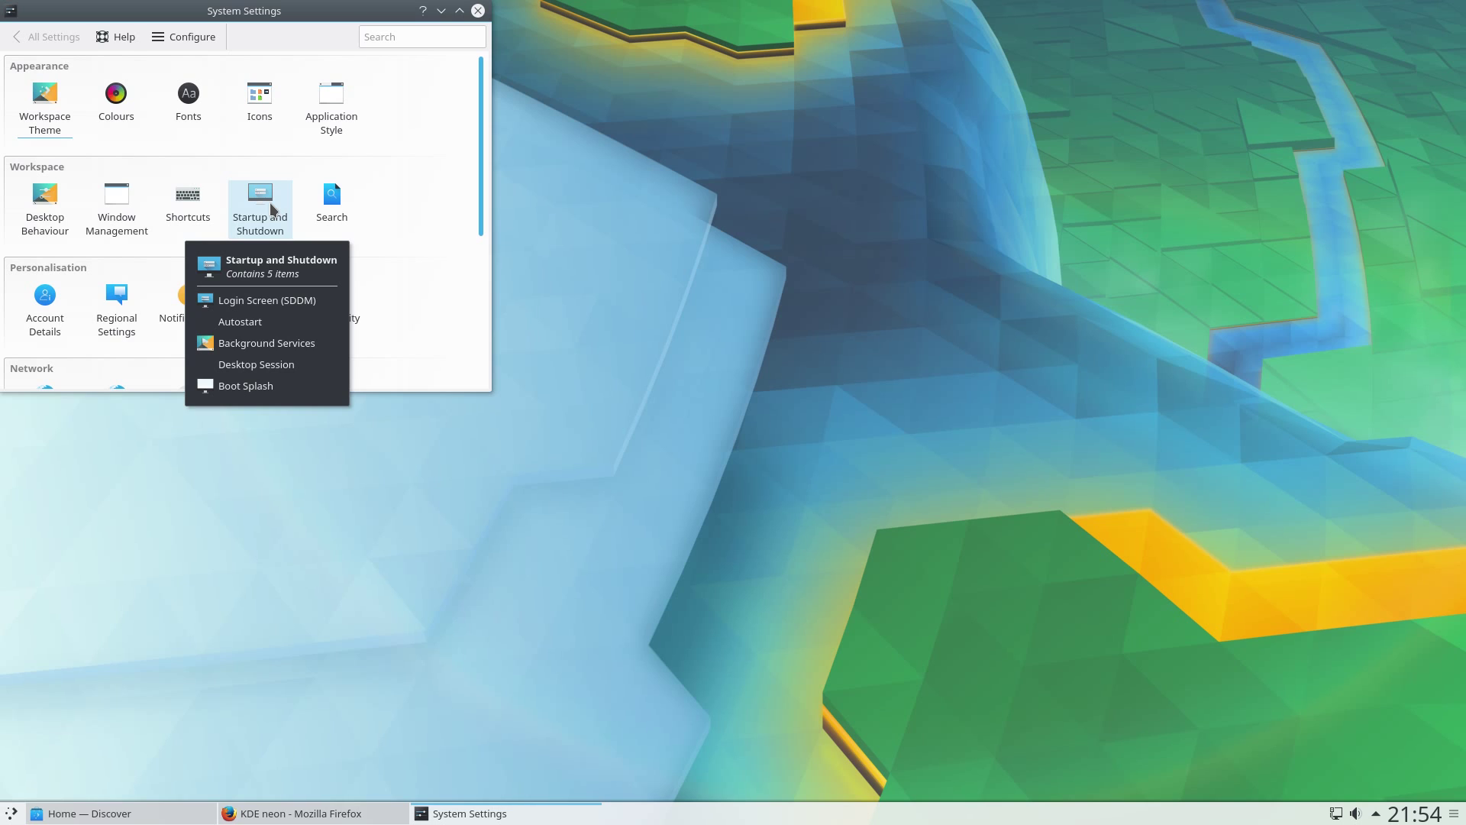
click(269, 203)
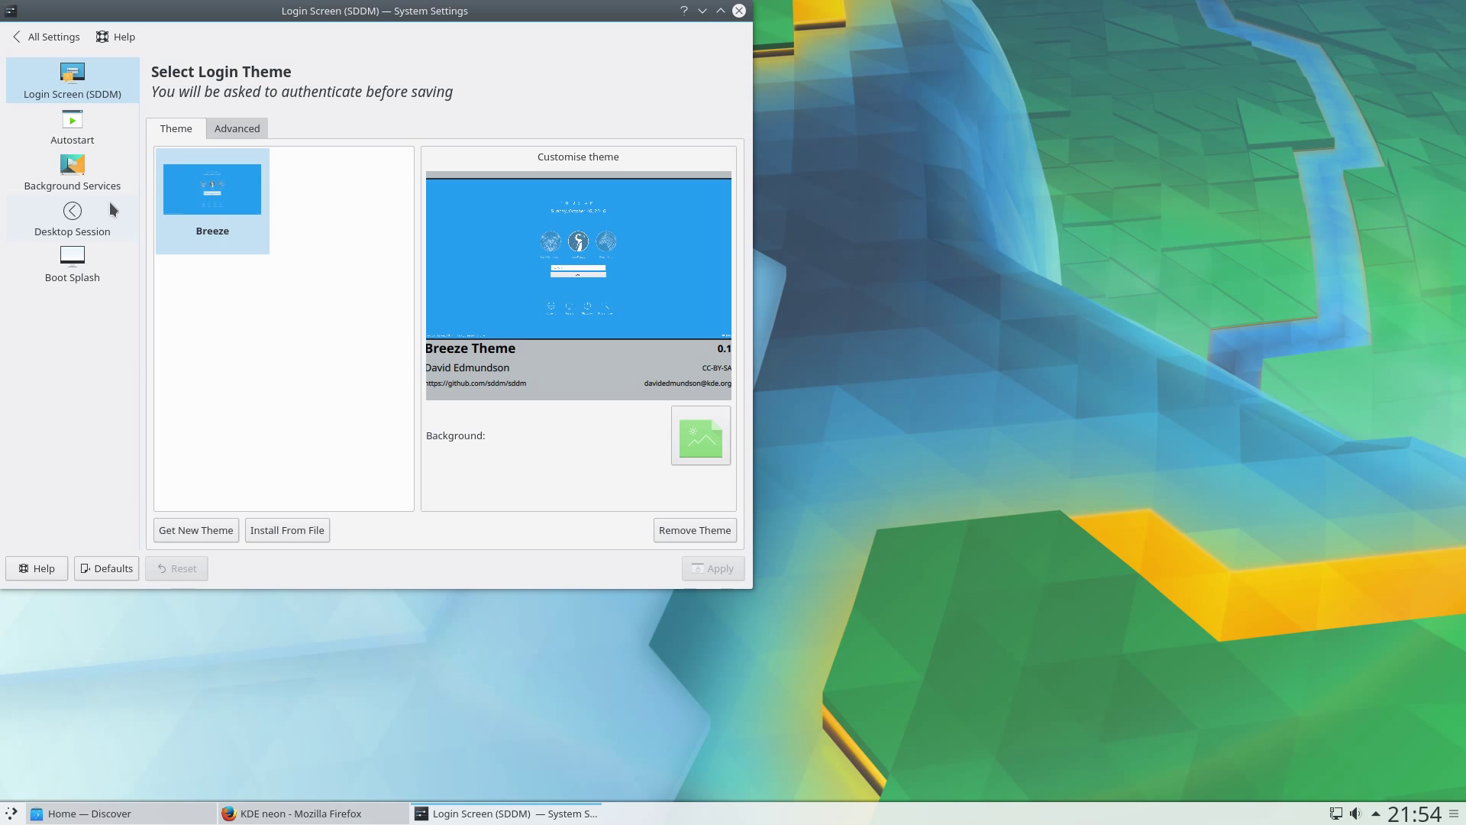
click(81, 256)
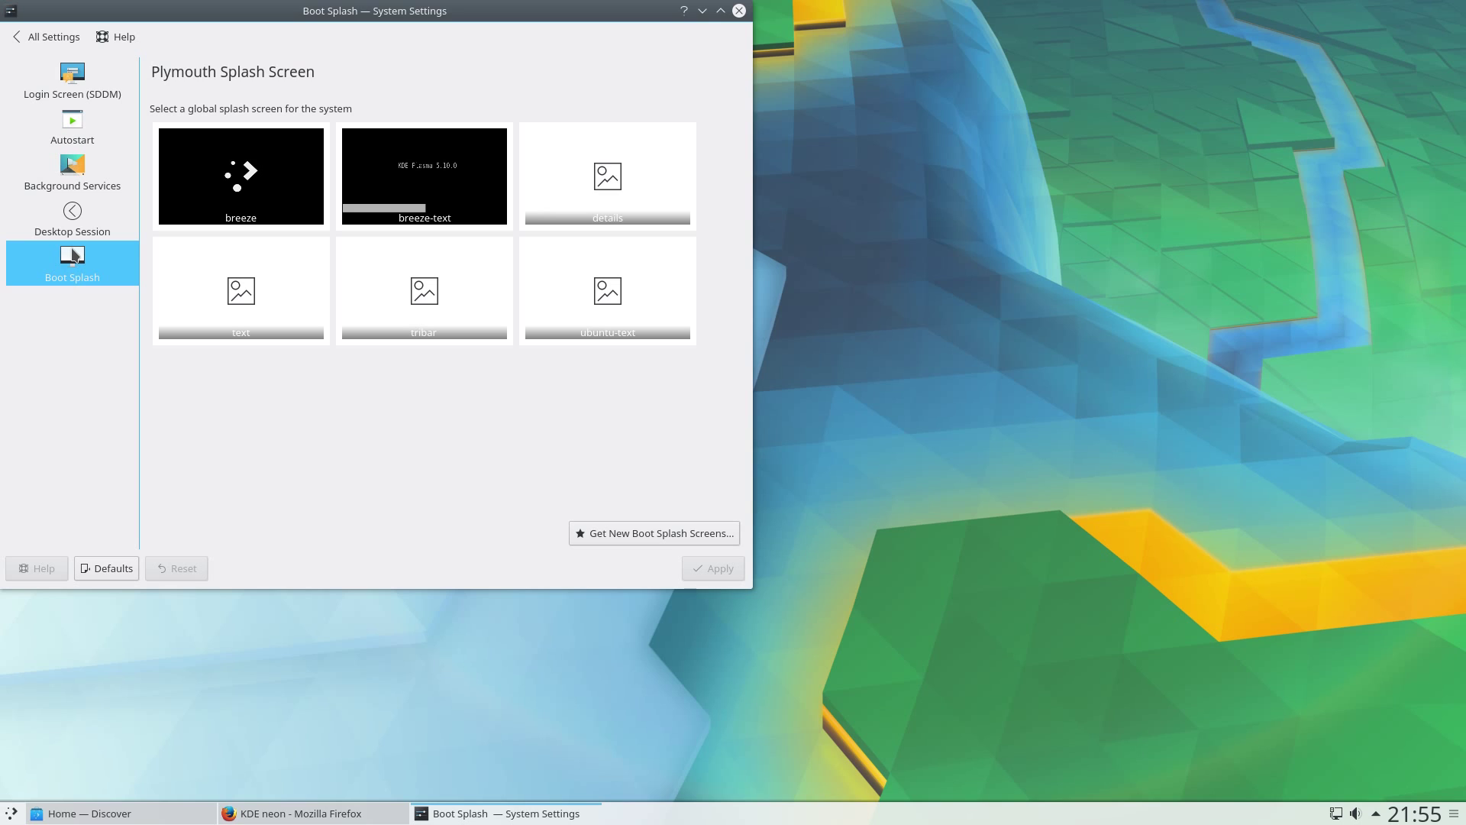
click(54, 46)
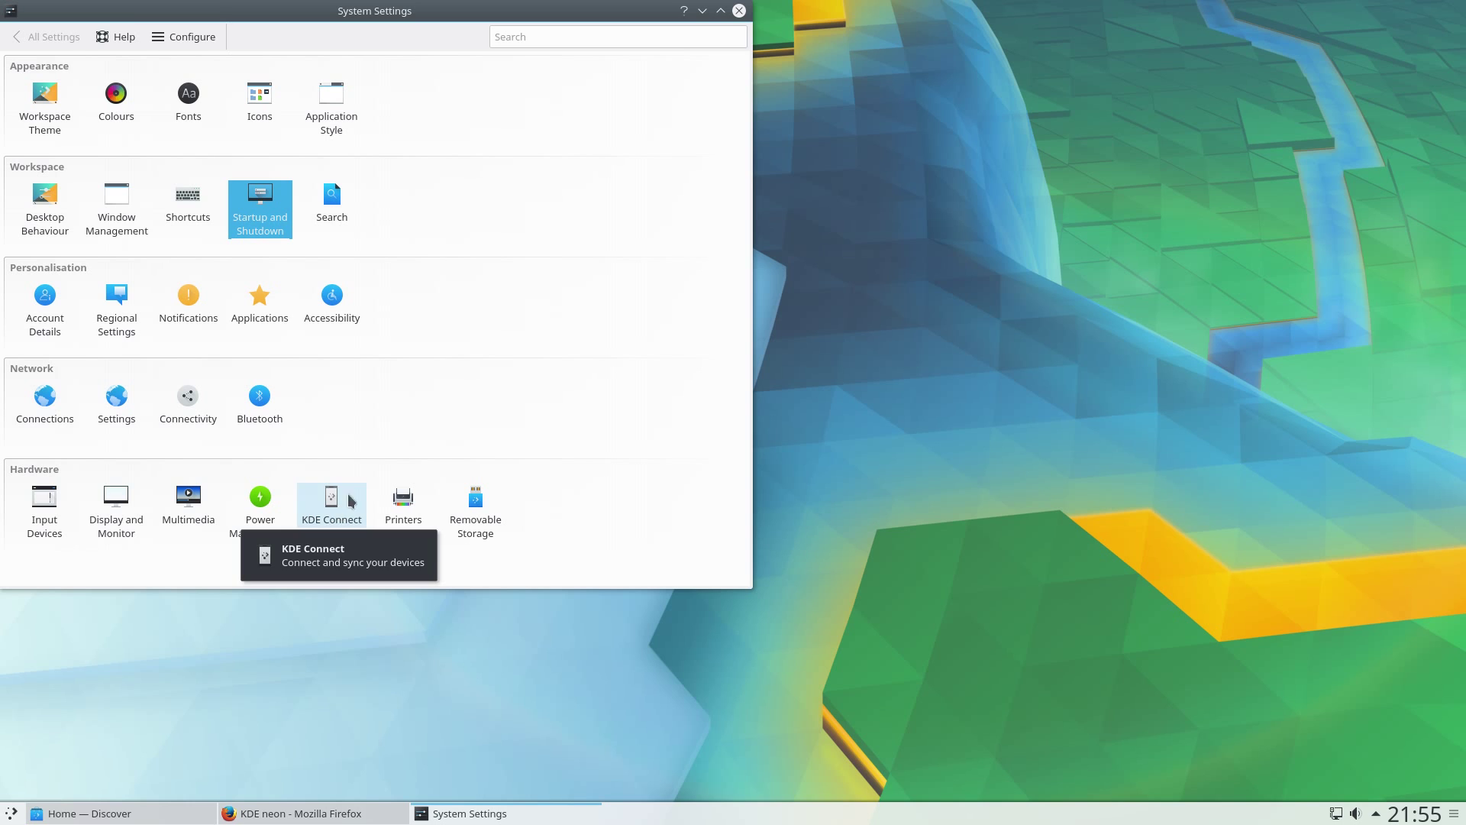
key(ctrl+q)
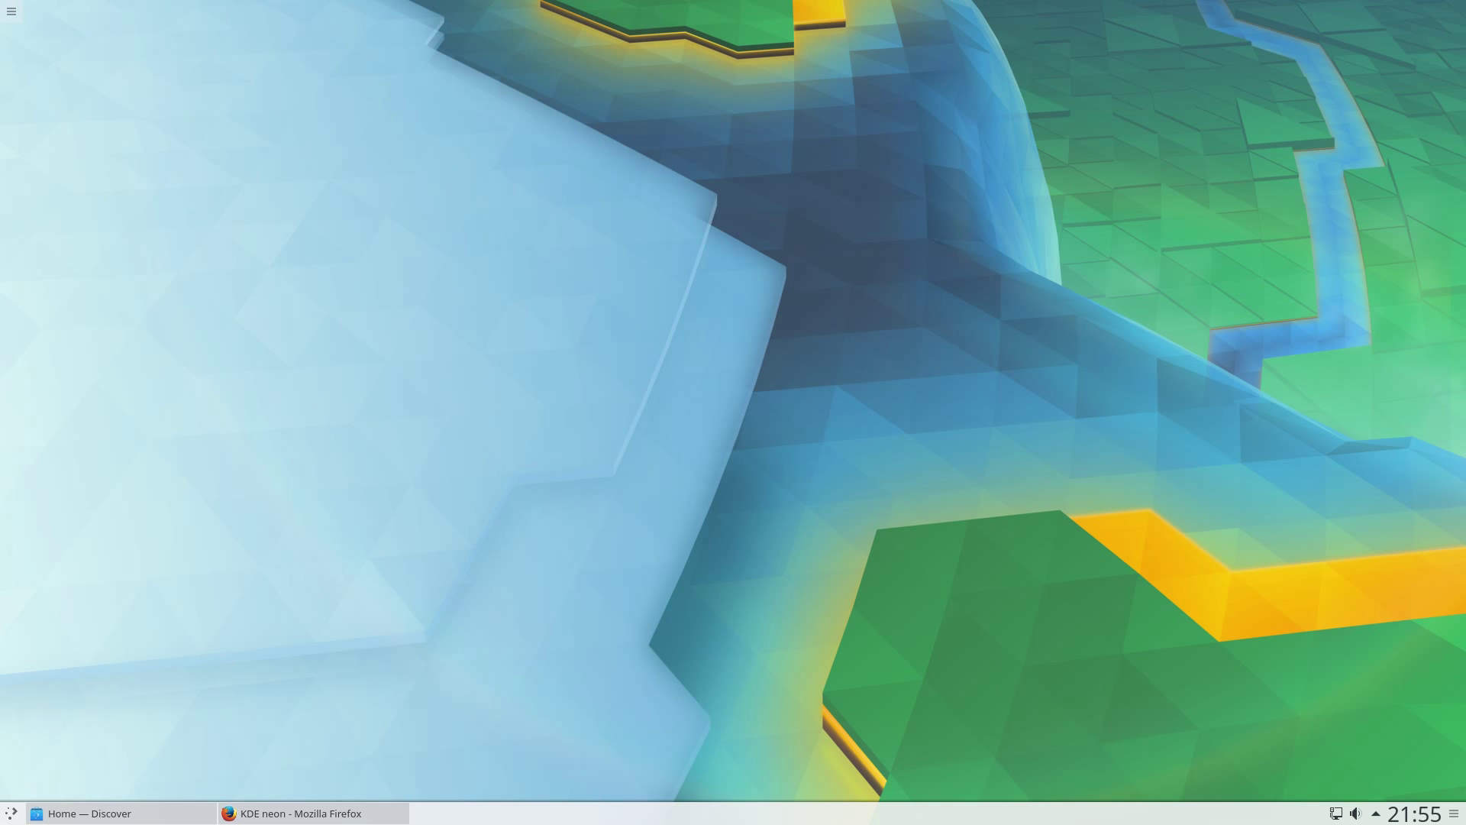
- Launch Muon Package Manager and view the nvidia-375 and nvidia-367 package details
click(11, 816)
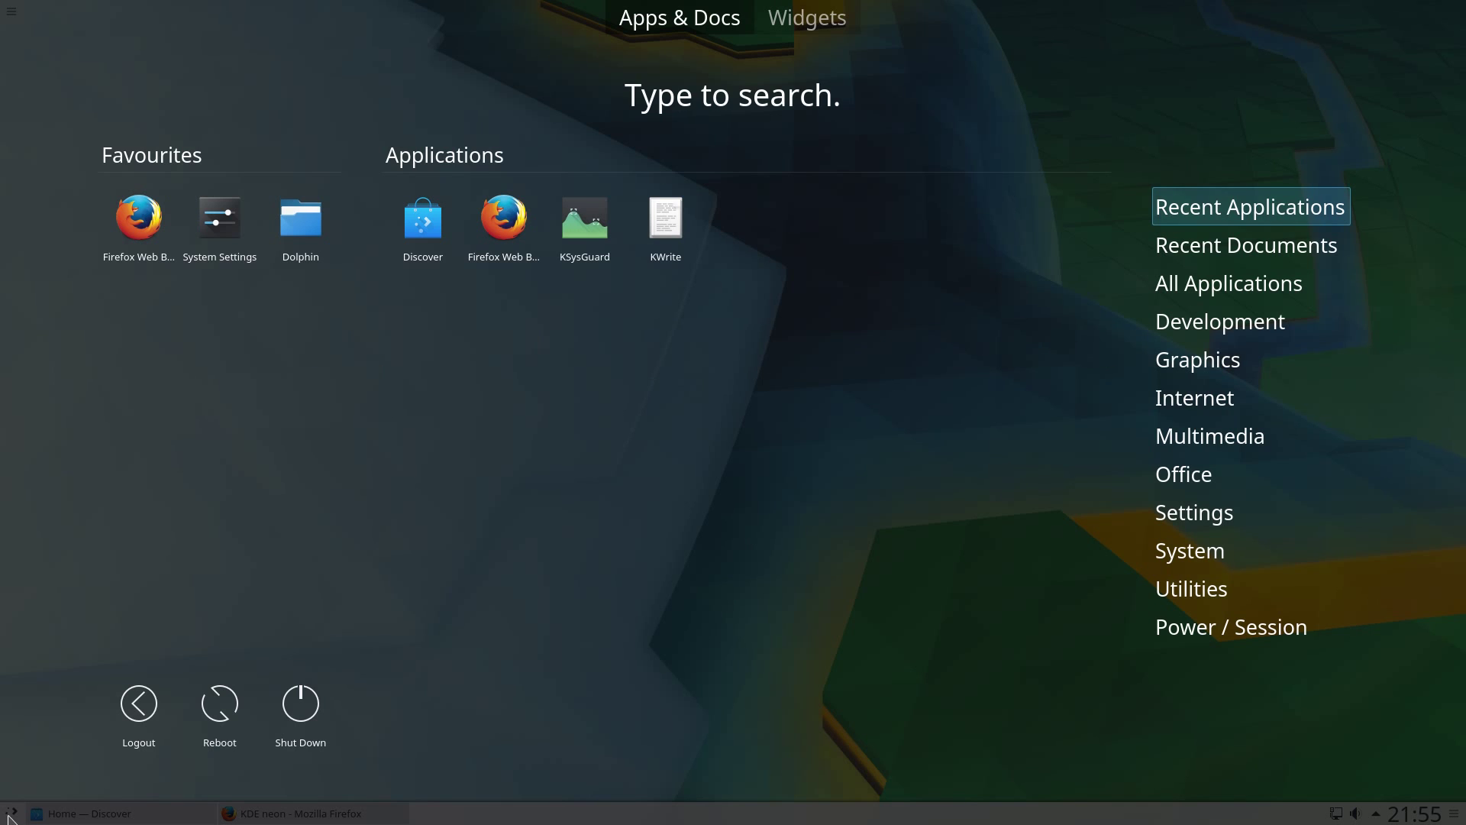
text(dis)
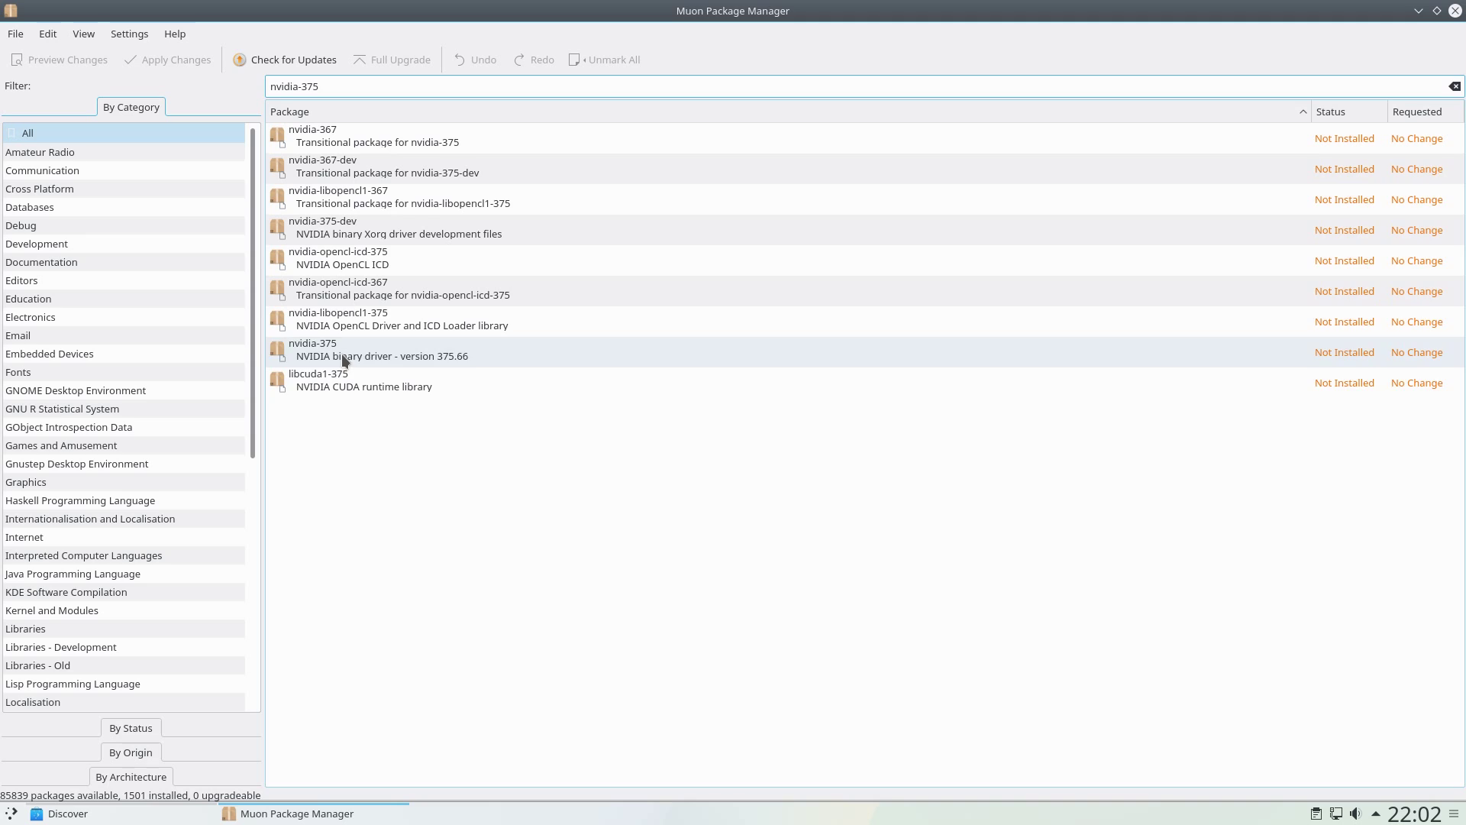
click(343, 356)
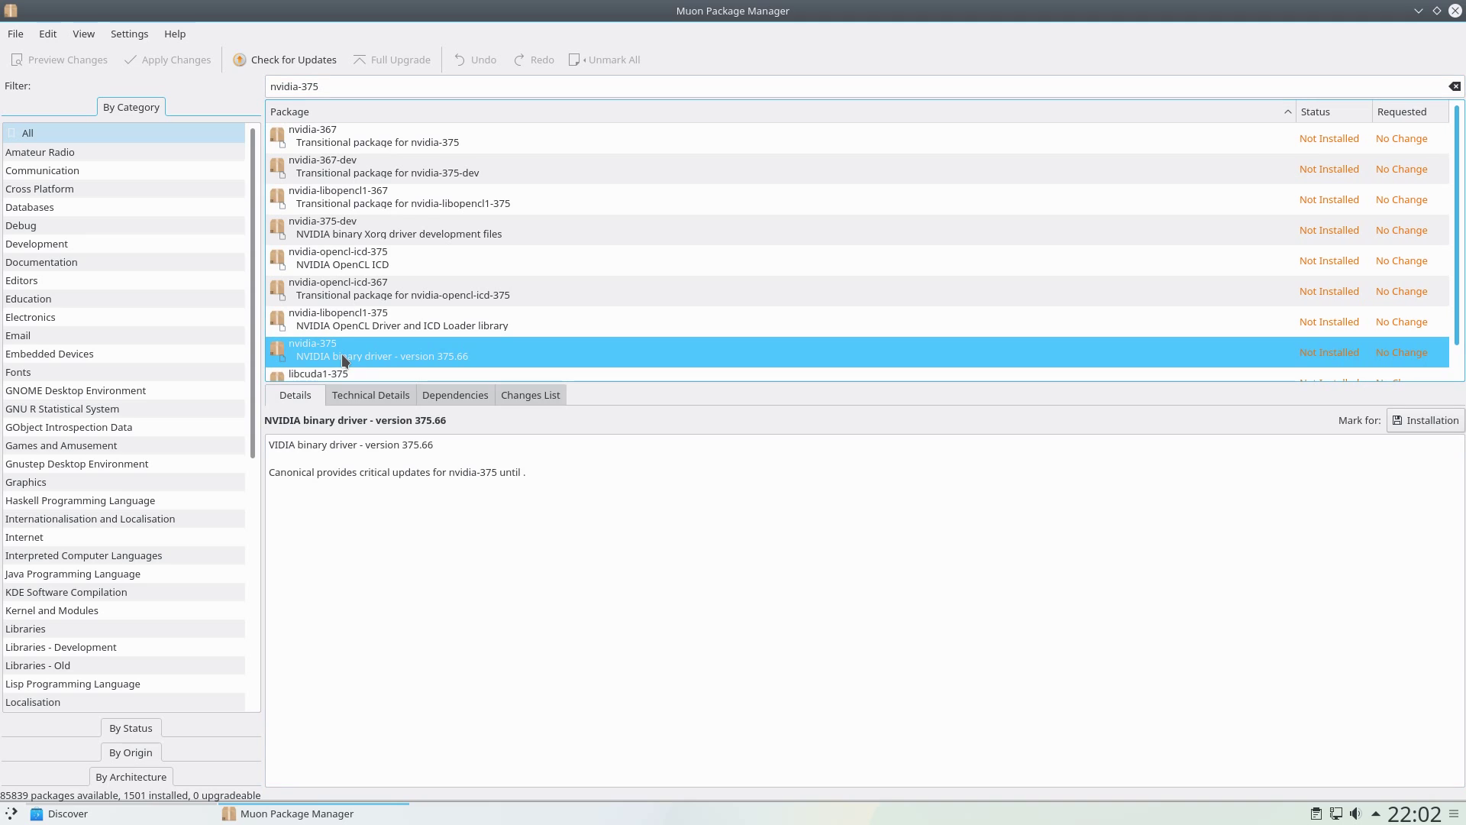
click(349, 137)
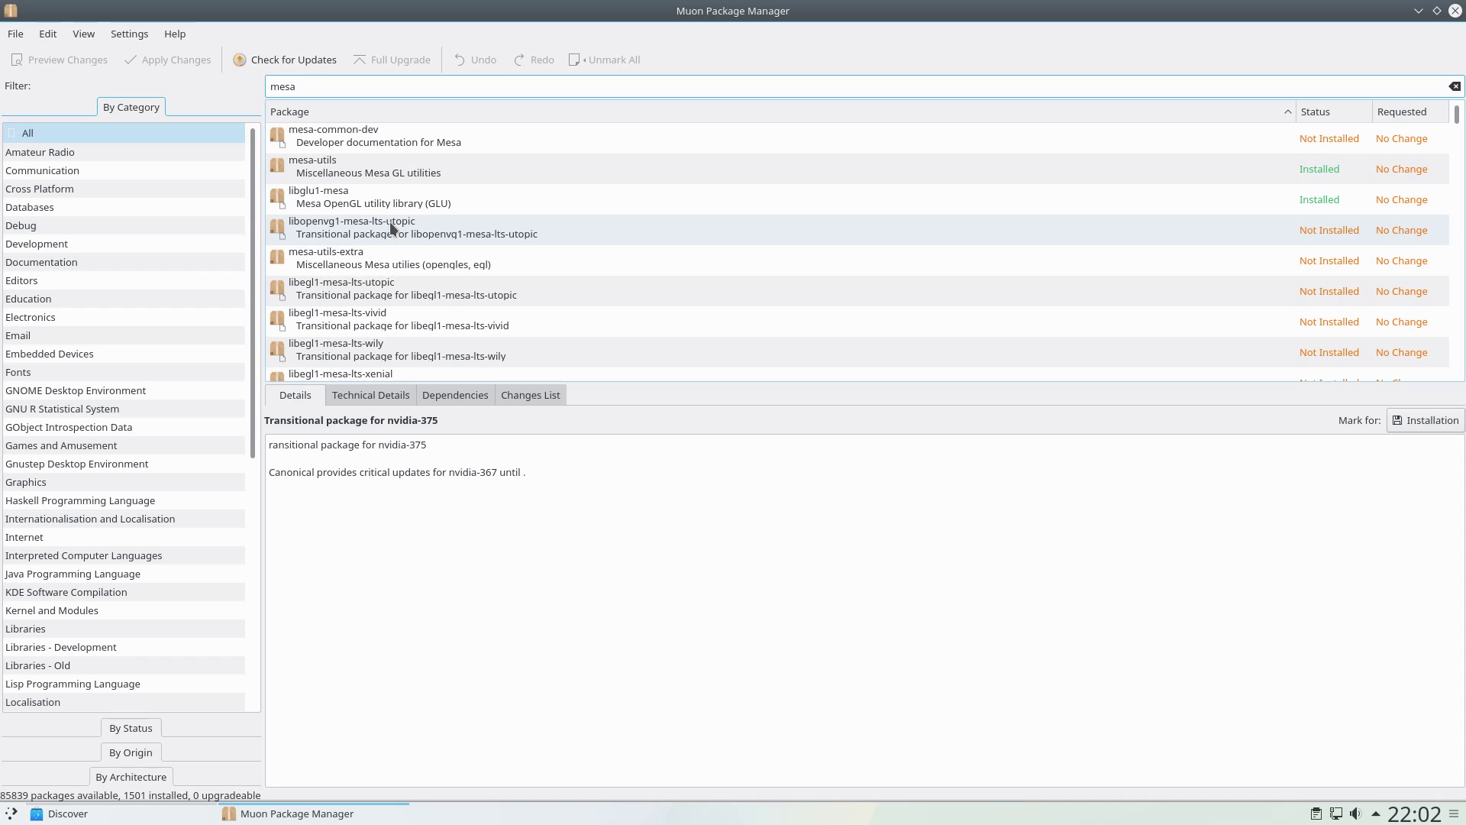
- Scroll the mesa results, view mesa-va-drivers details, then clear the search filter
scroll(390, 222, down, 2)
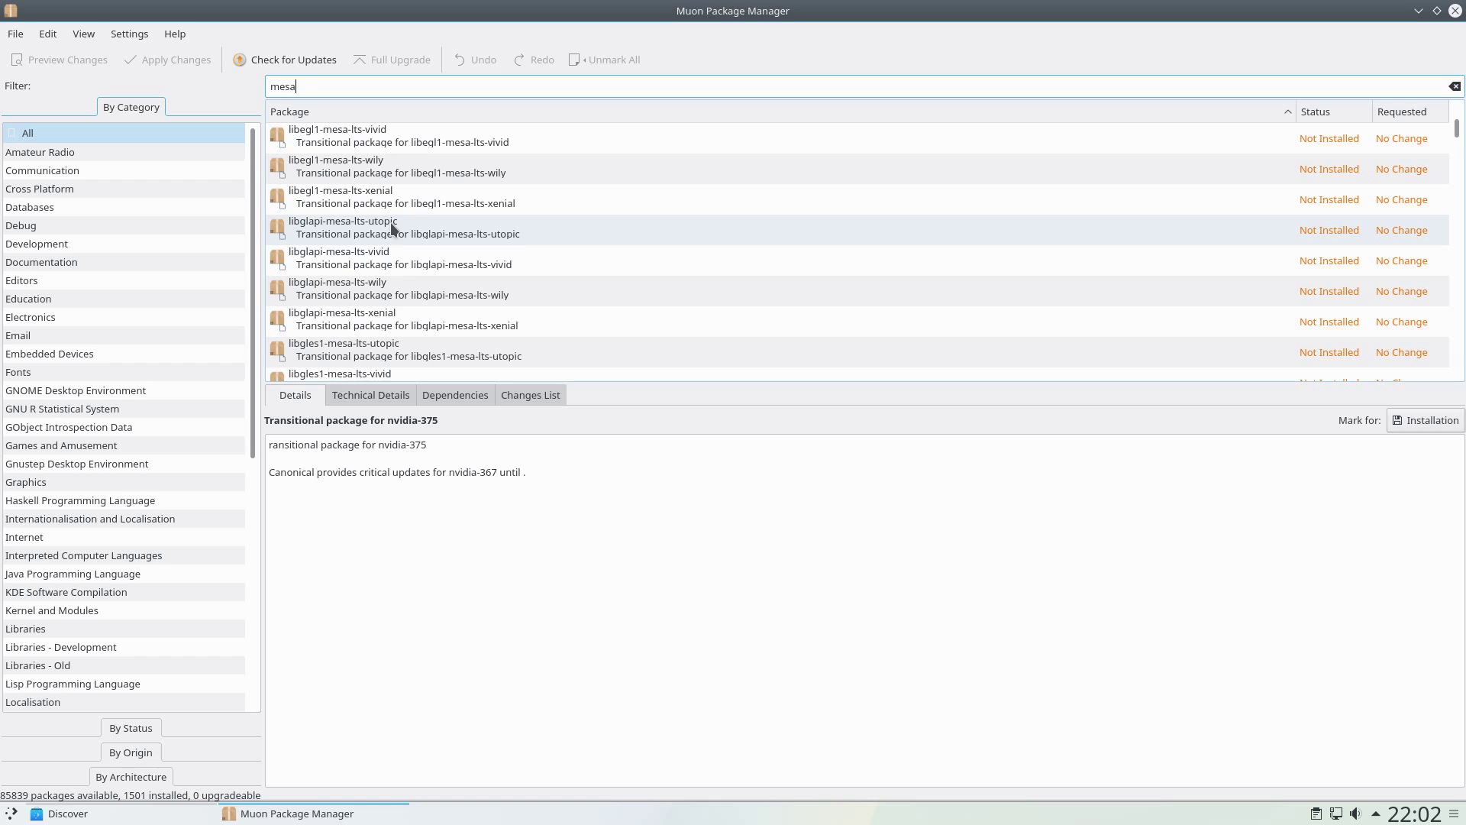
scroll(401, 227, down, 8)
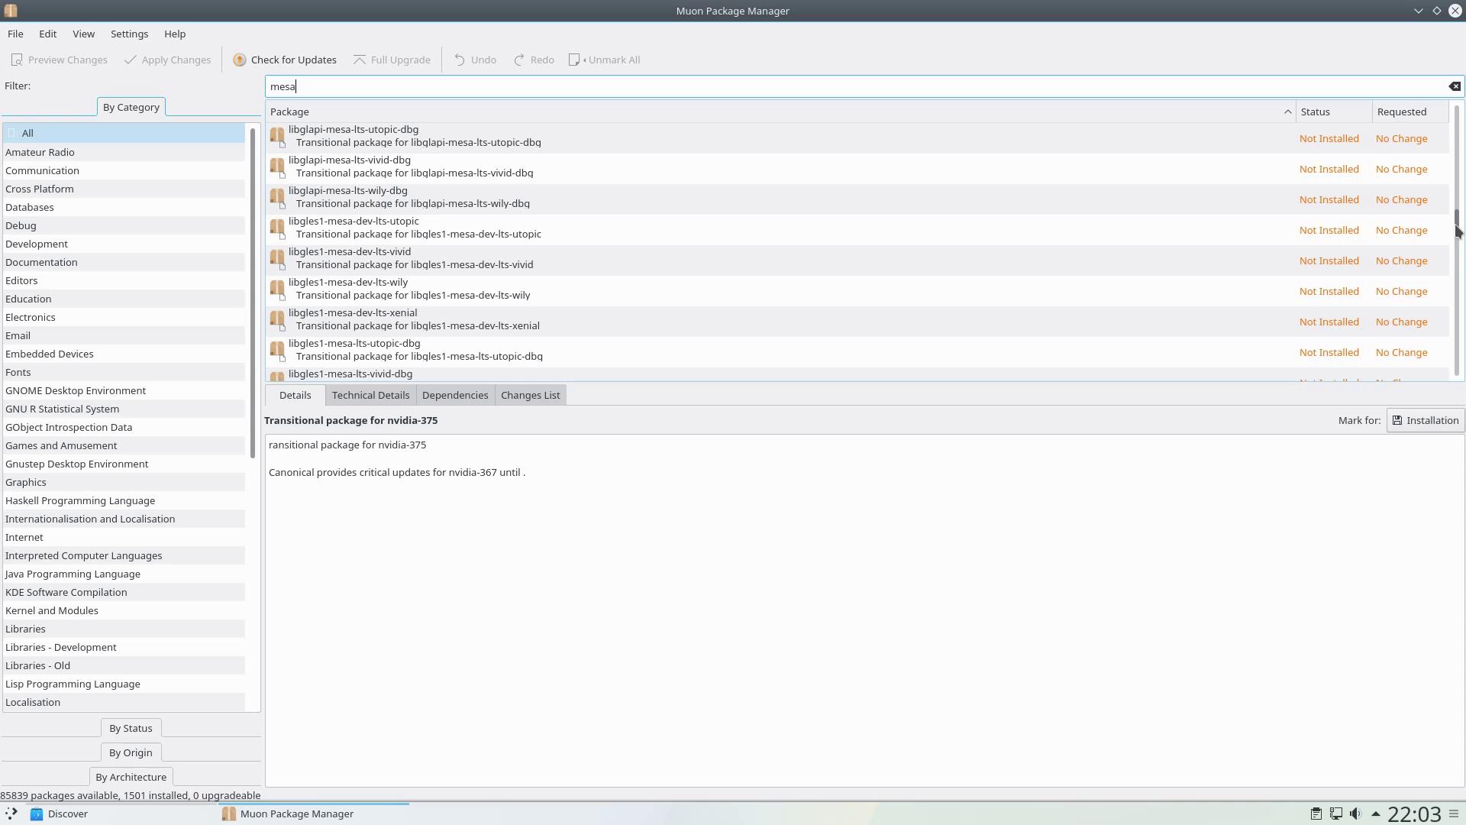
drag(1457, 223, 1464, 312)
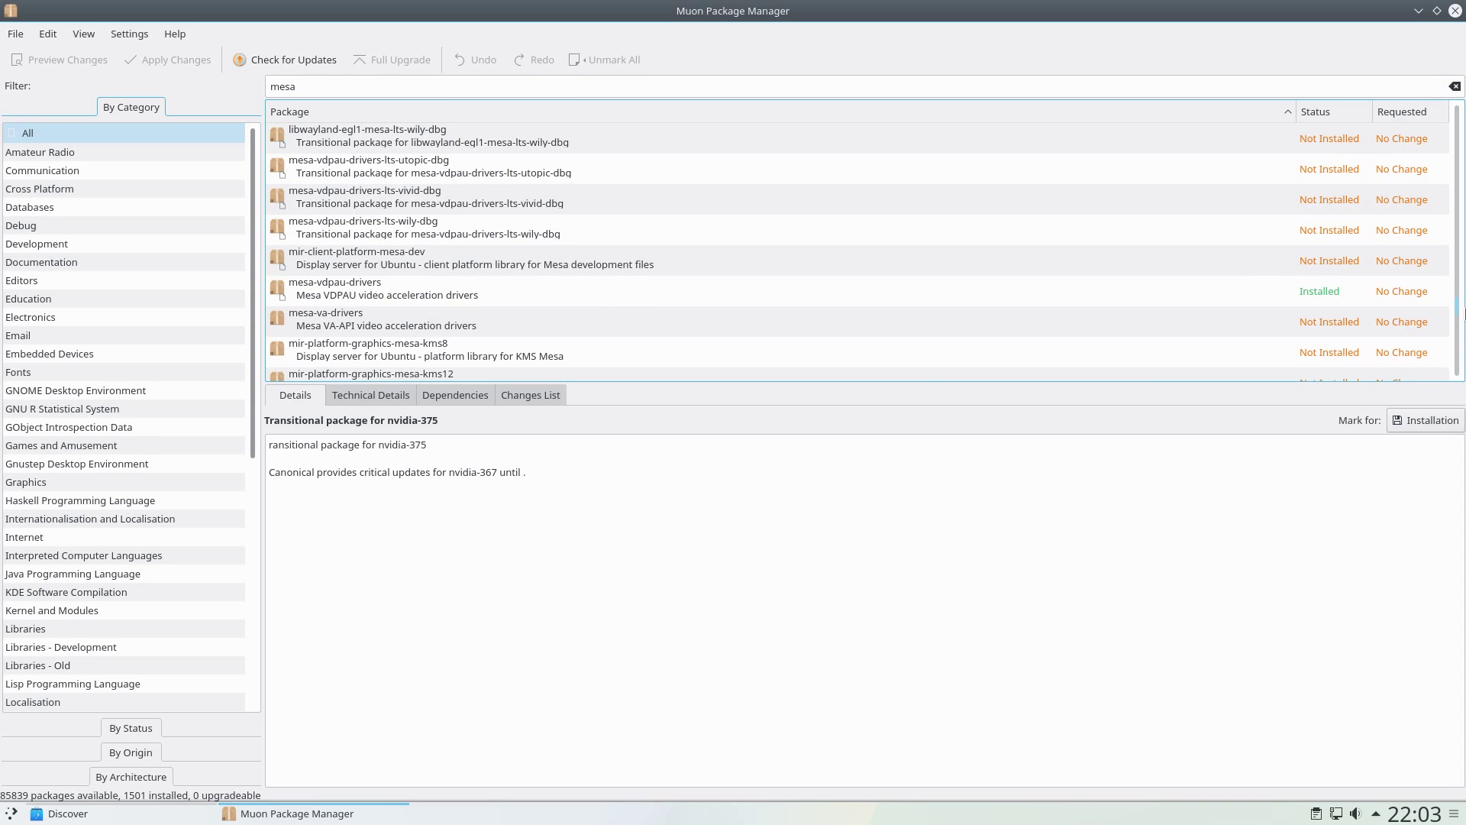
click(458, 320)
click(1455, 86)
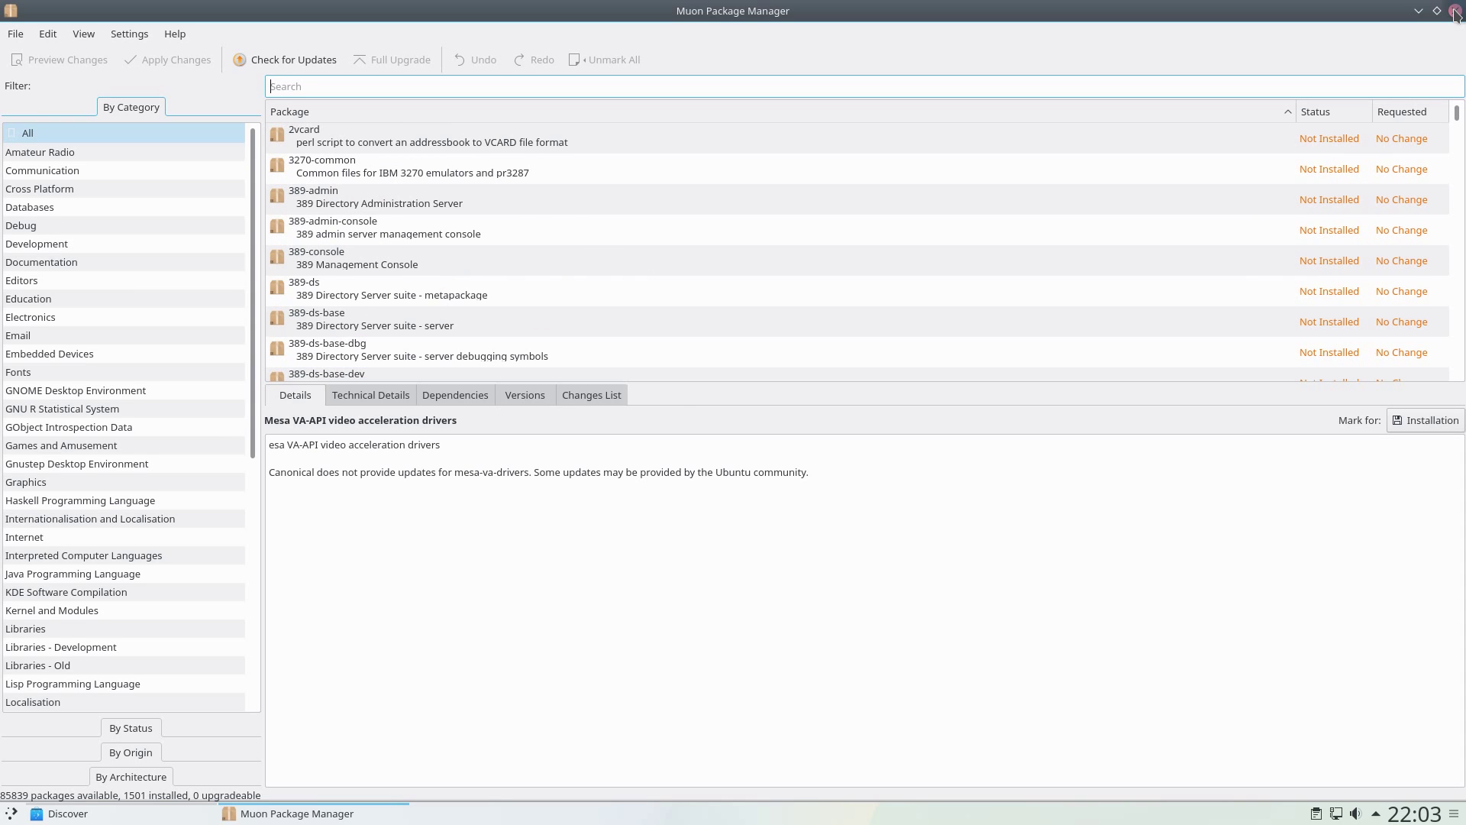
- Close Muon and Discover, then open the Application Dashboard on the Internet category
click(1455, 12)
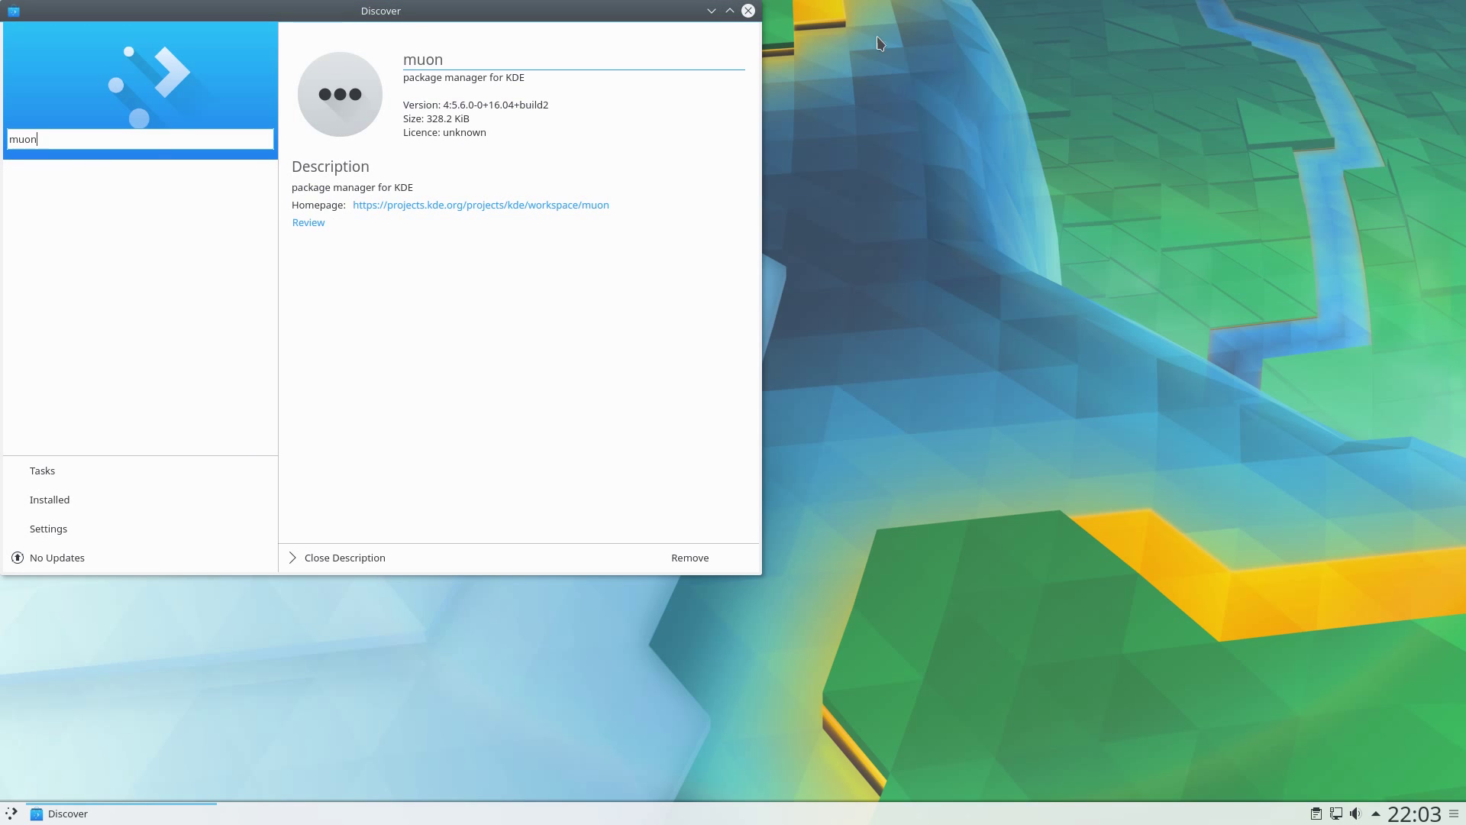
click(749, 12)
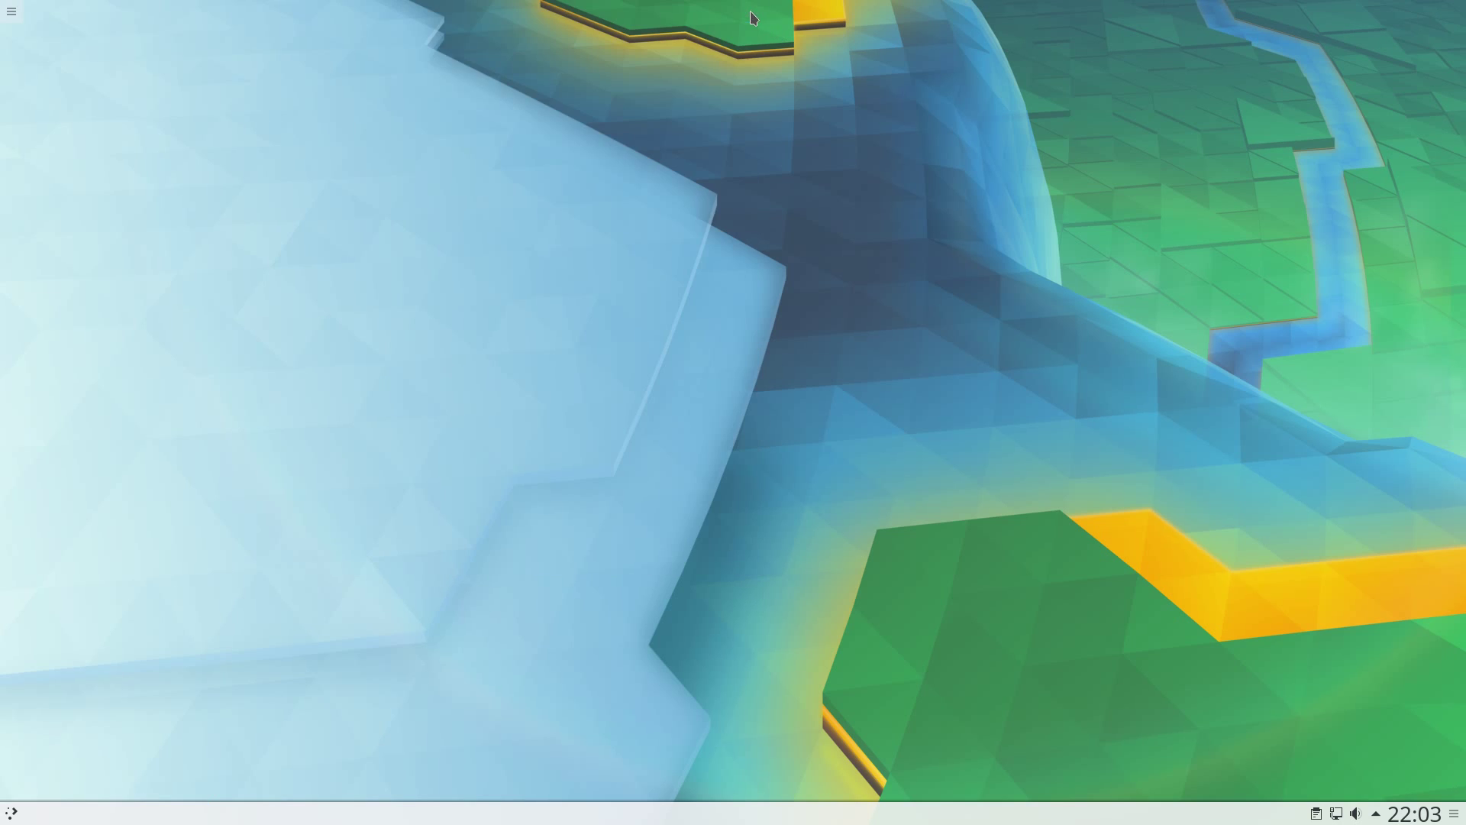
click(11, 813)
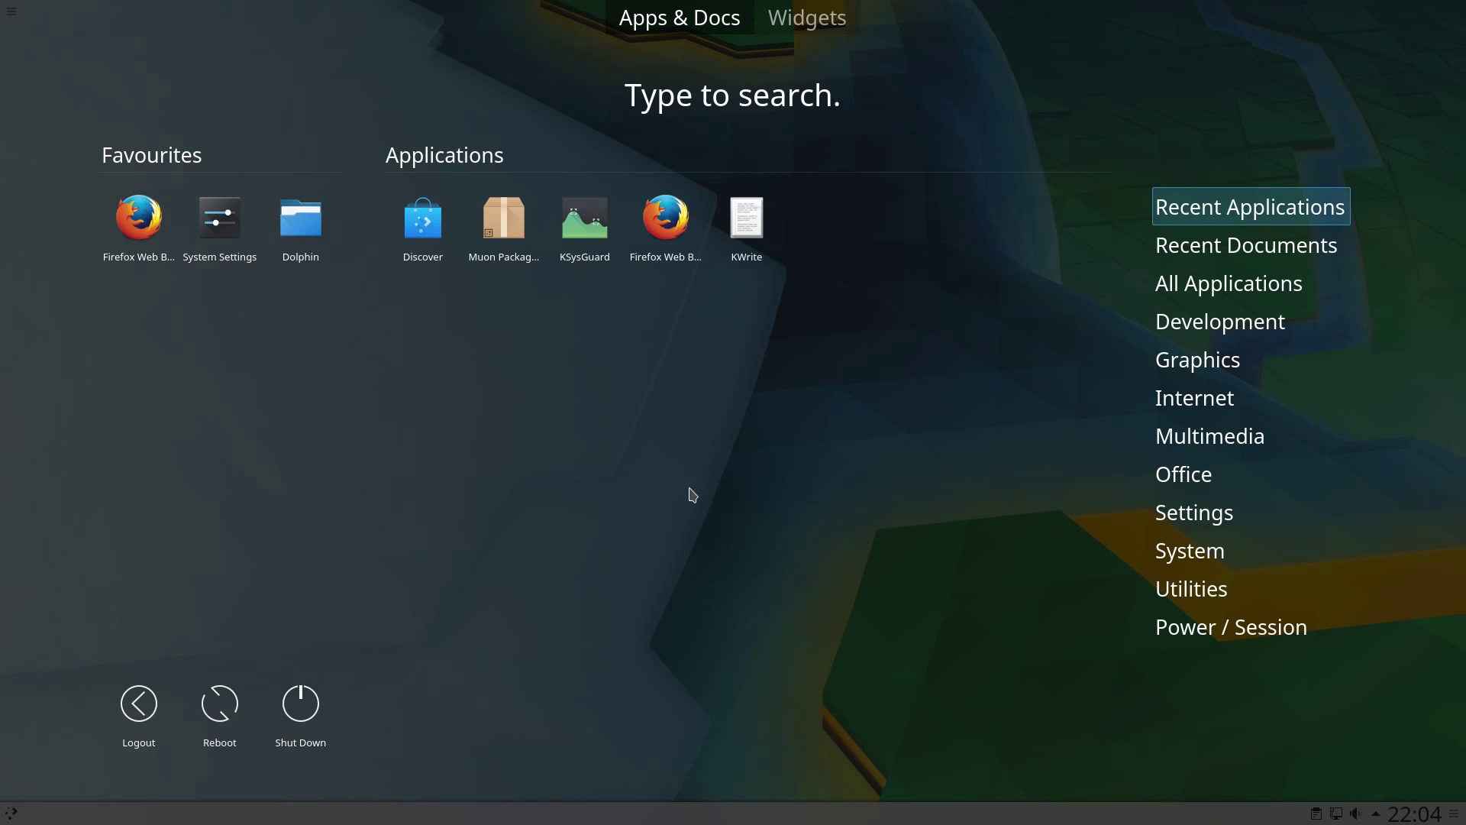
mouse_move(1180, 358)
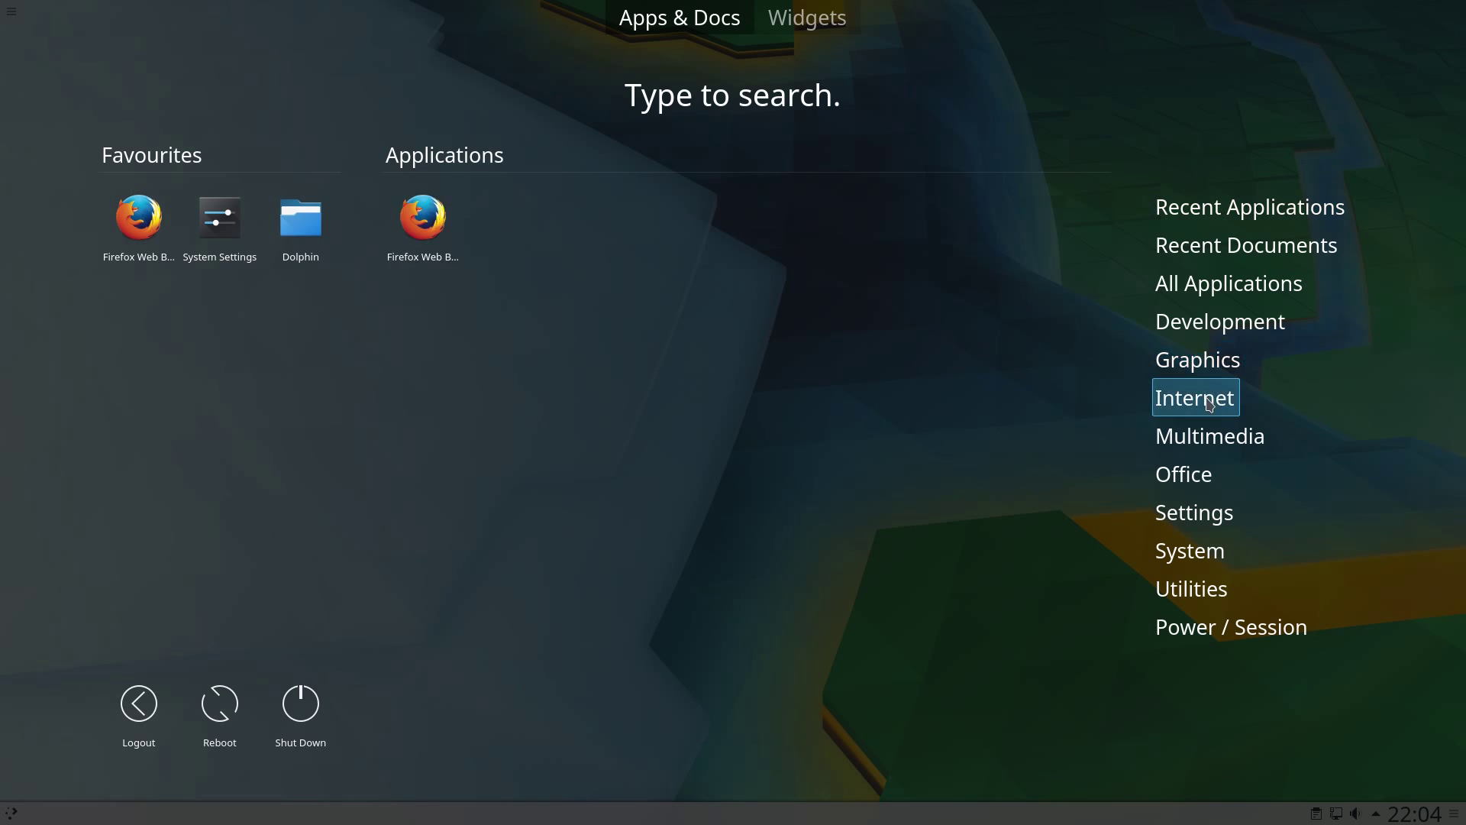